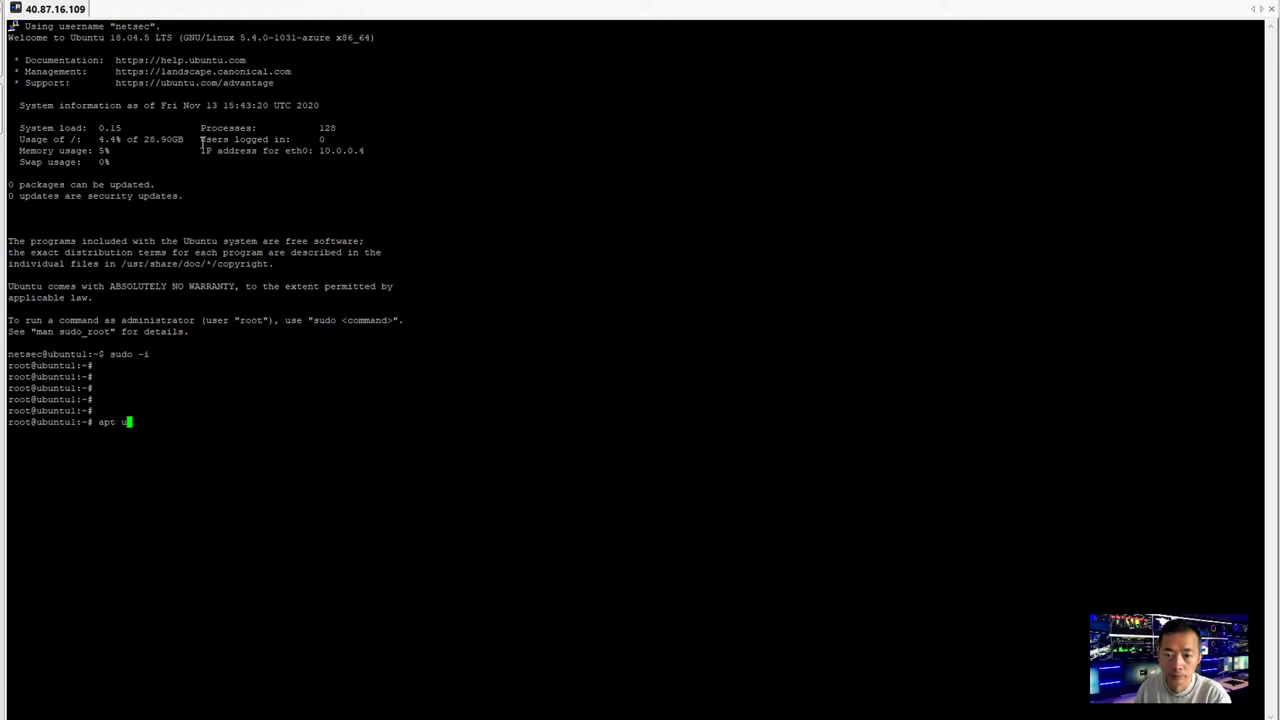
Step: Refresh the apt package lists and upgrade all installed packages, answering yes automatically with the -y option
{"action": "key", "text": "Return"}
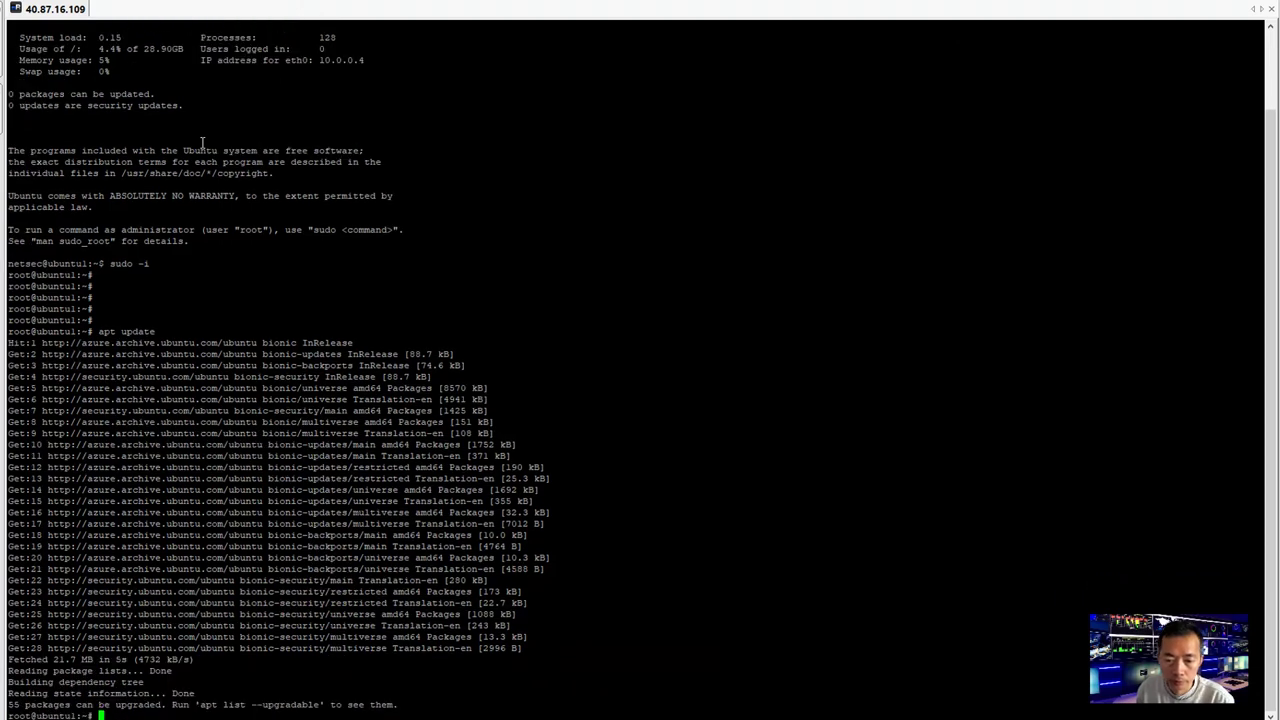
{"action": "type", "text": "apt "}
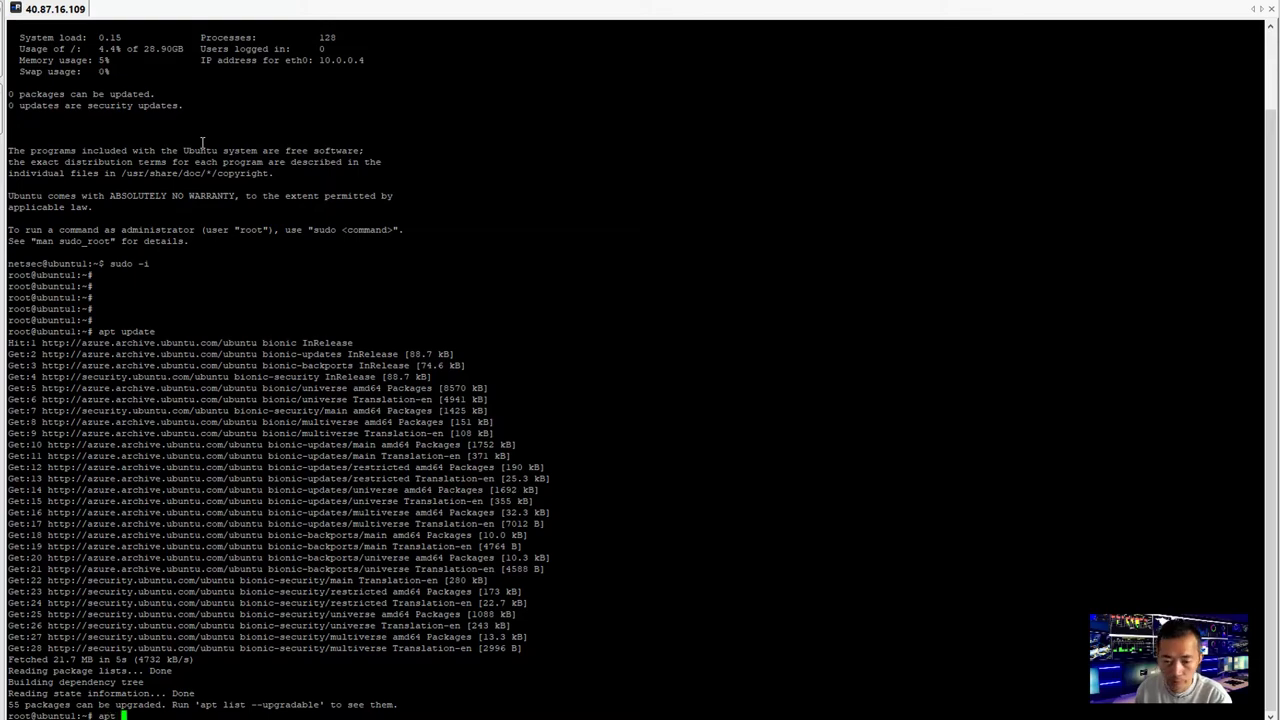
{"action": "type", "text": "upgrade -y"}
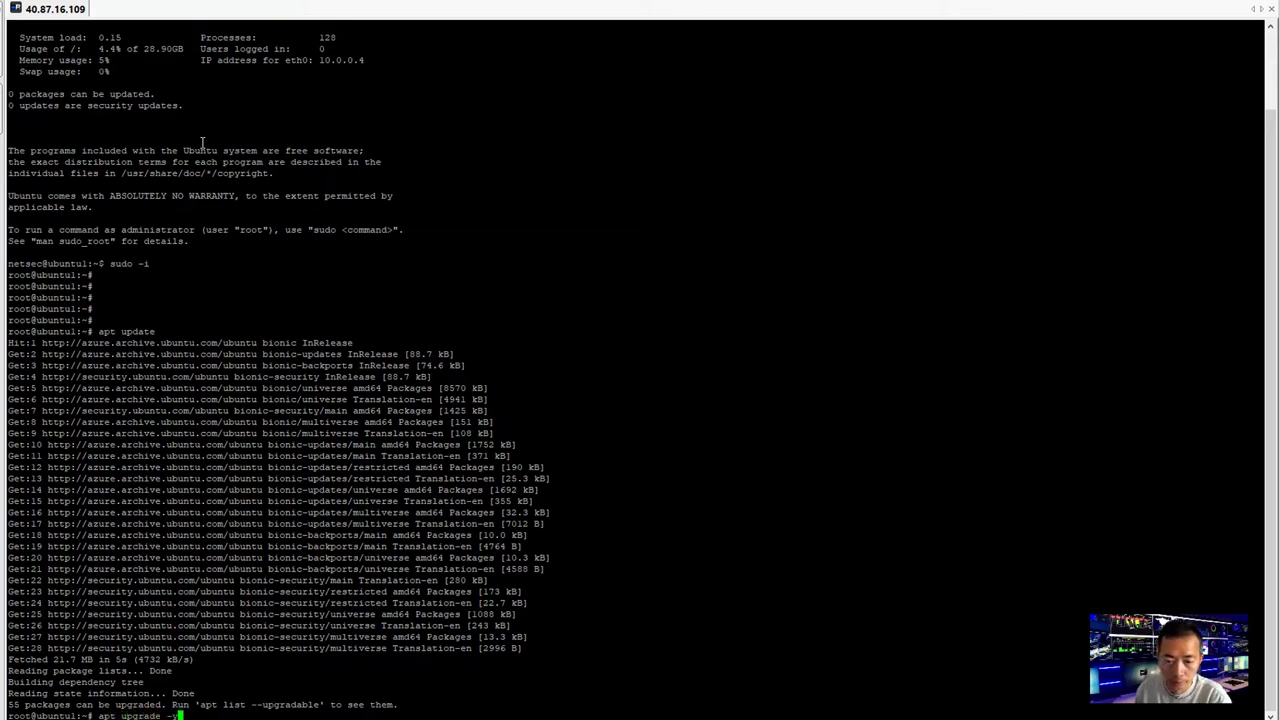
{"action": "key", "text": "Return"}
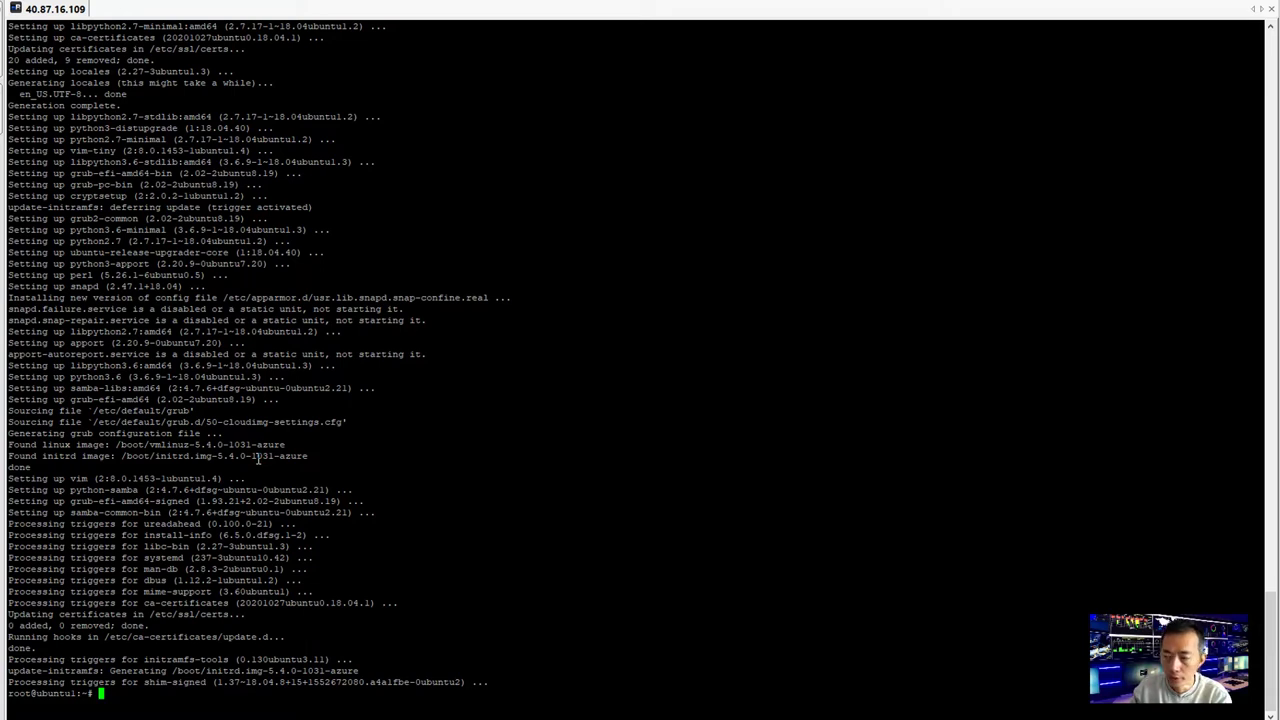
Step: Install the xubuntu-desktop package with apt and agree to continue with the installation
{"action": "type", "text": "apt in"}
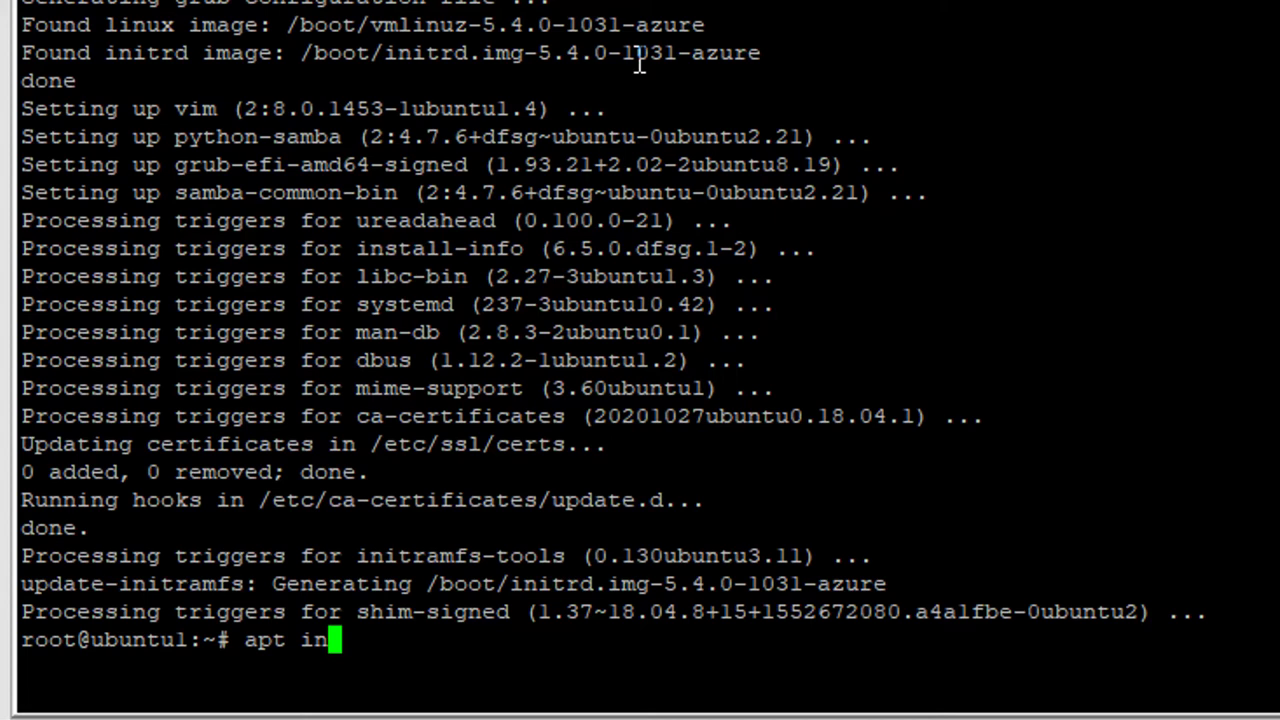
{"action": "type", "text": "stall xub"}
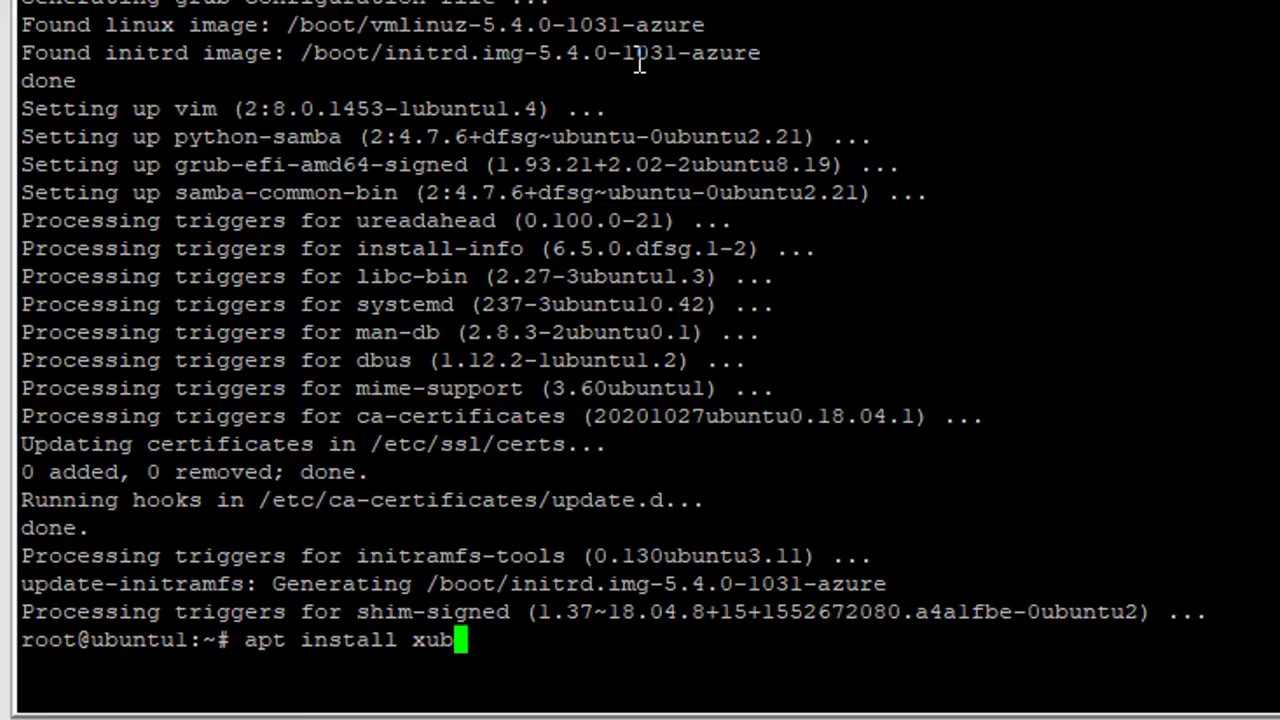
{"action": "type", "text": "untu-de"}
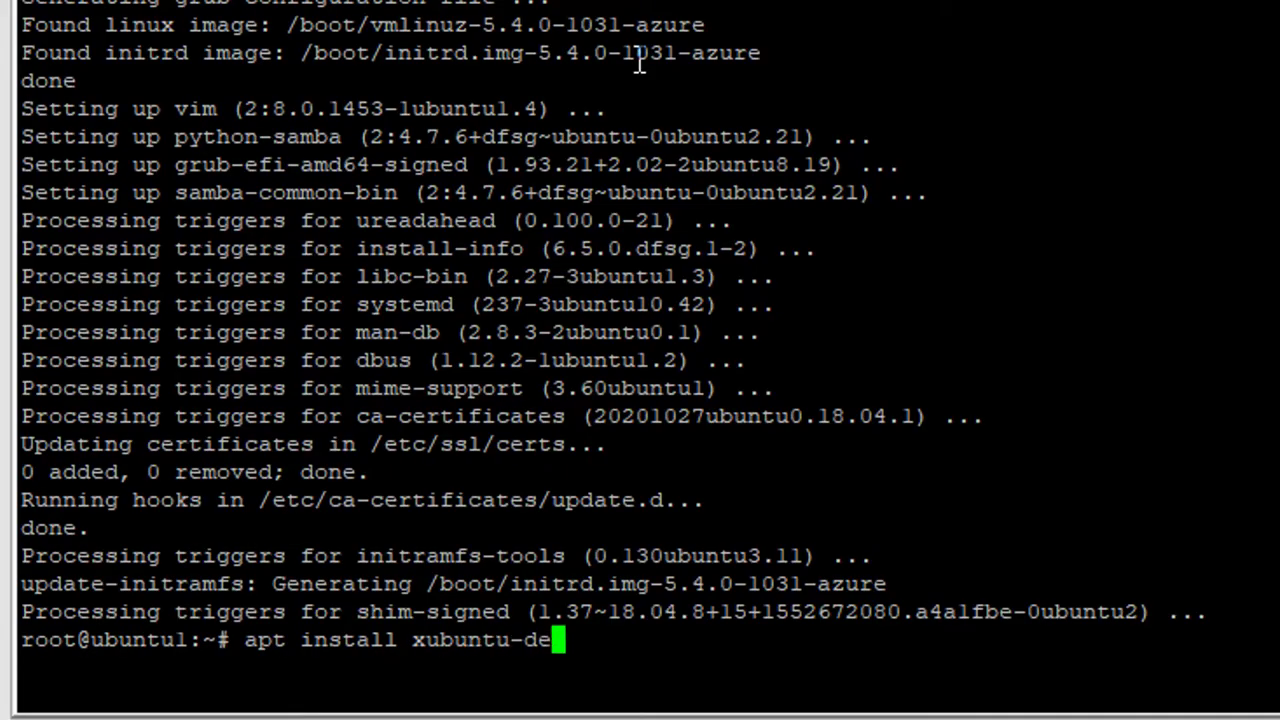
{"action": "type", "text": "sktop"}
{"action": "key", "text": "Return"}
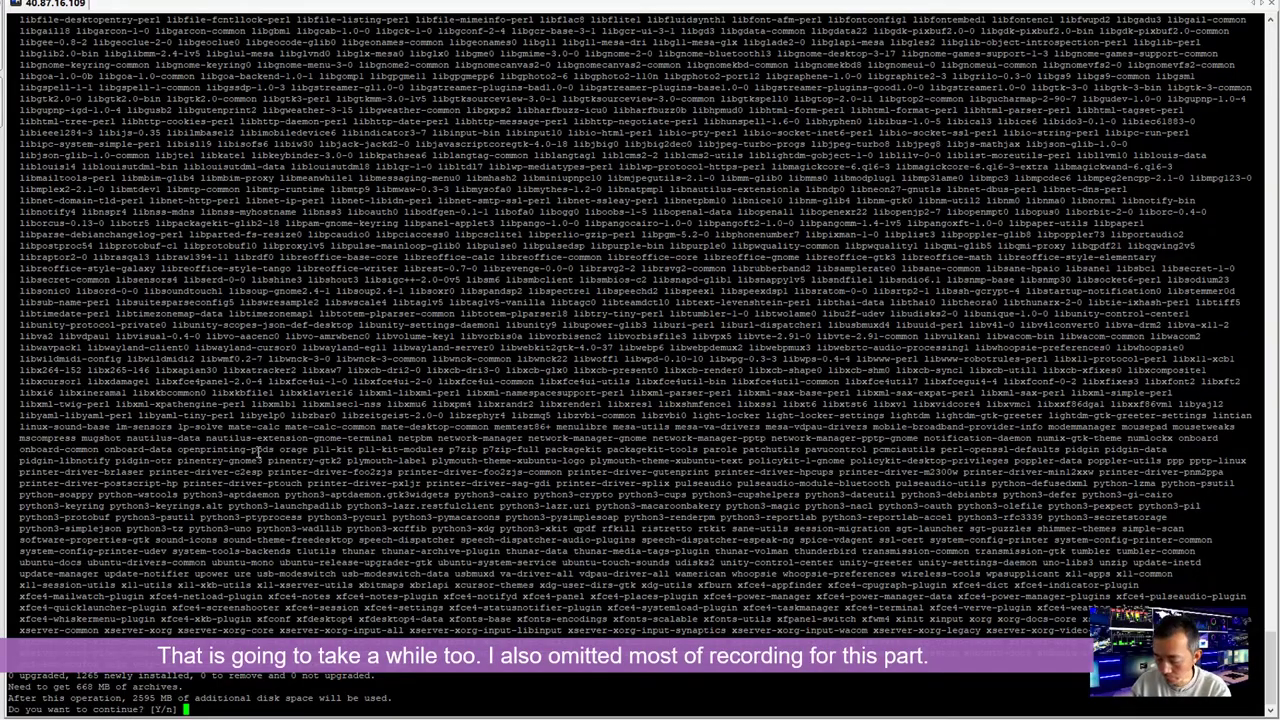
{"action": "type", "text": "y"}
{"action": "key", "text": "Return"}
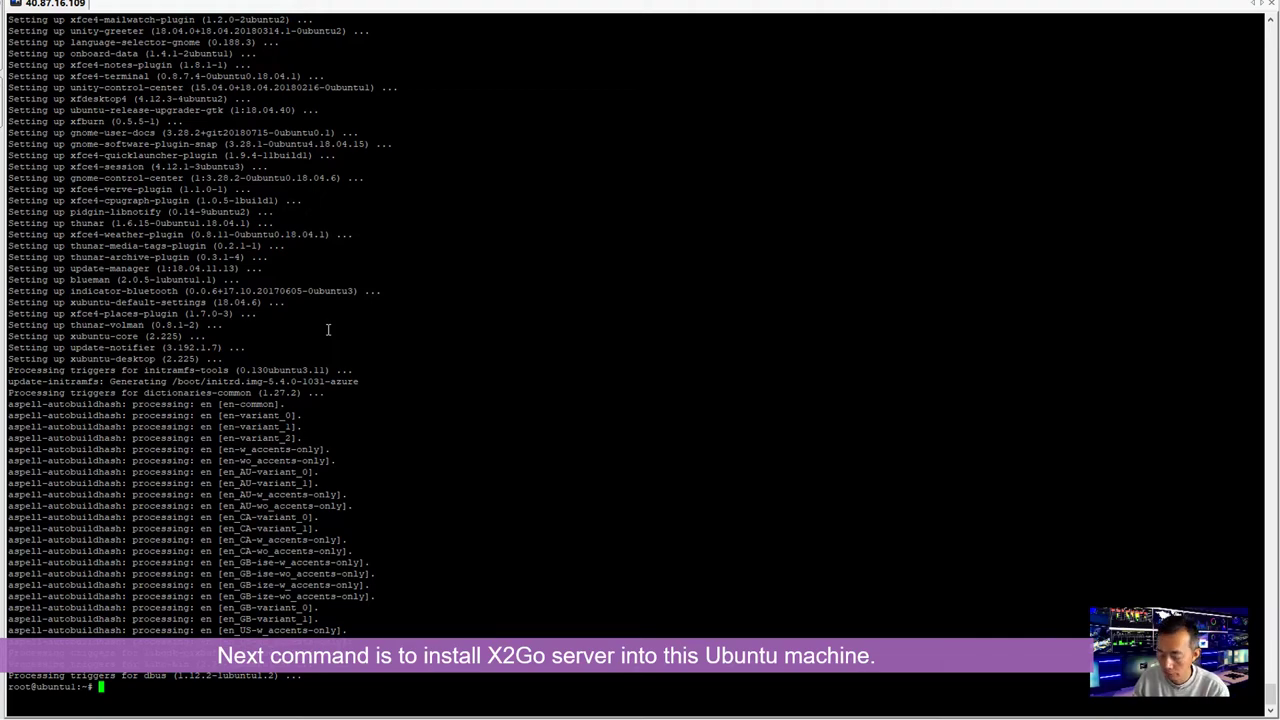
Step: Install the x2goserver and x2goserver-xsession packages with apt and agree to continue
{"action": "type", "text": "ap"}
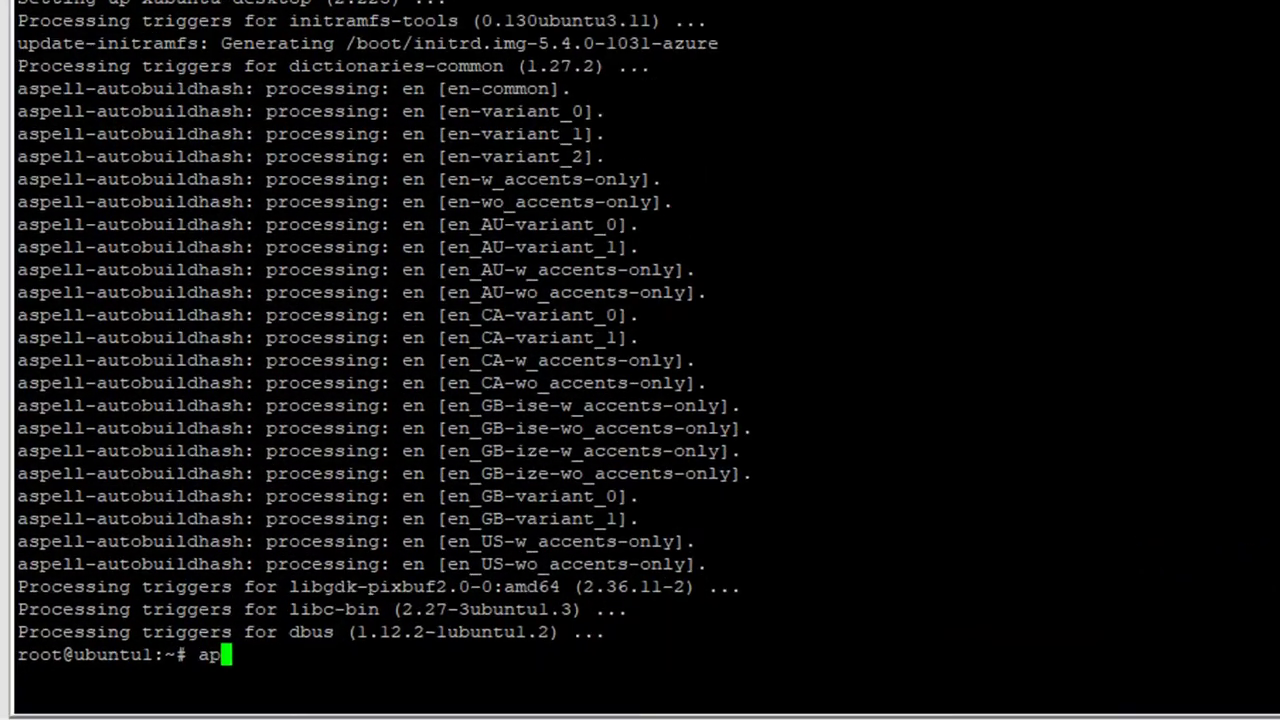
{"action": "type", "text": "t "}
{"action": "type", "text": "install x2"}
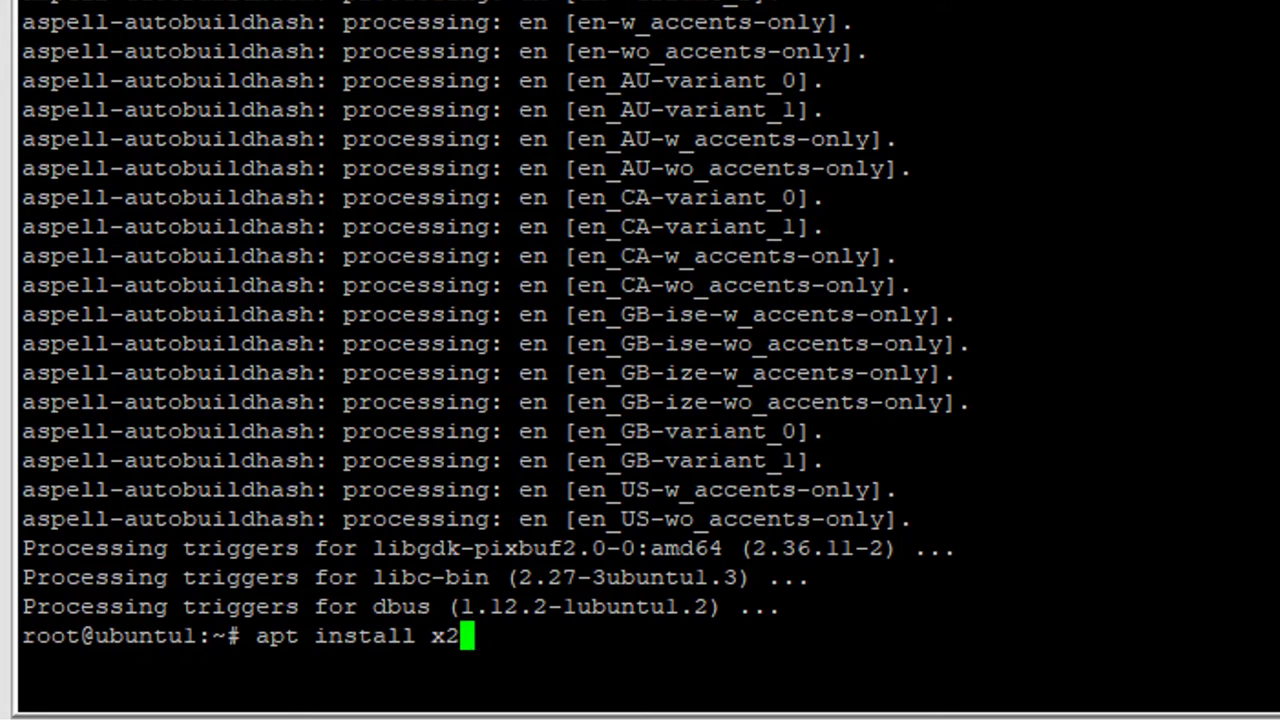
{"action": "type", "text": "goserve"}
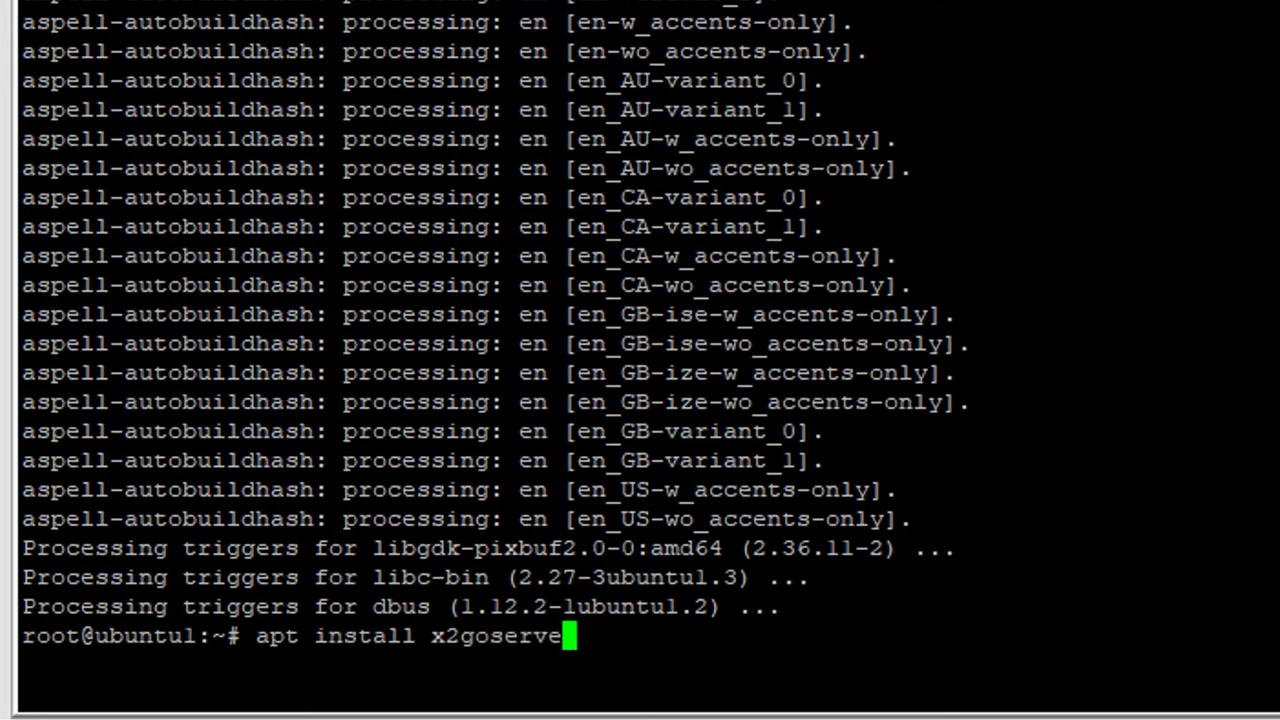
{"action": "type", "text": "r x2goserver"}
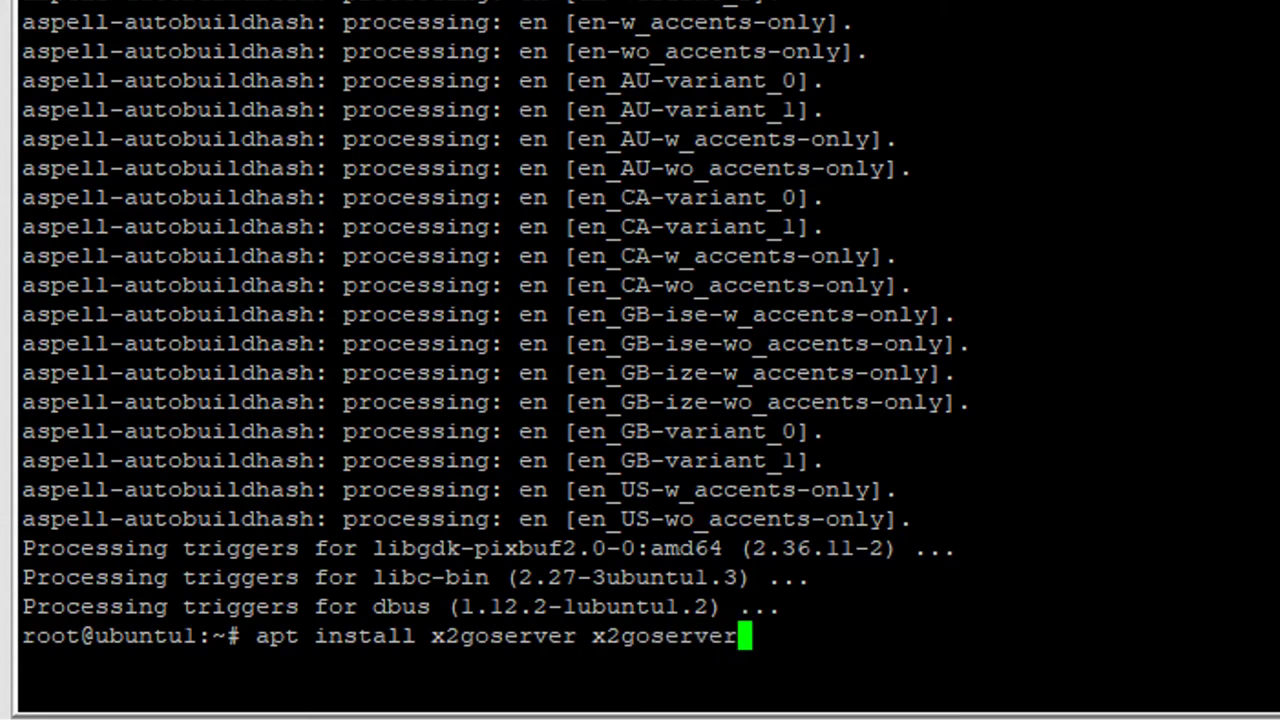
{"action": "type", "text": "-xsession"}
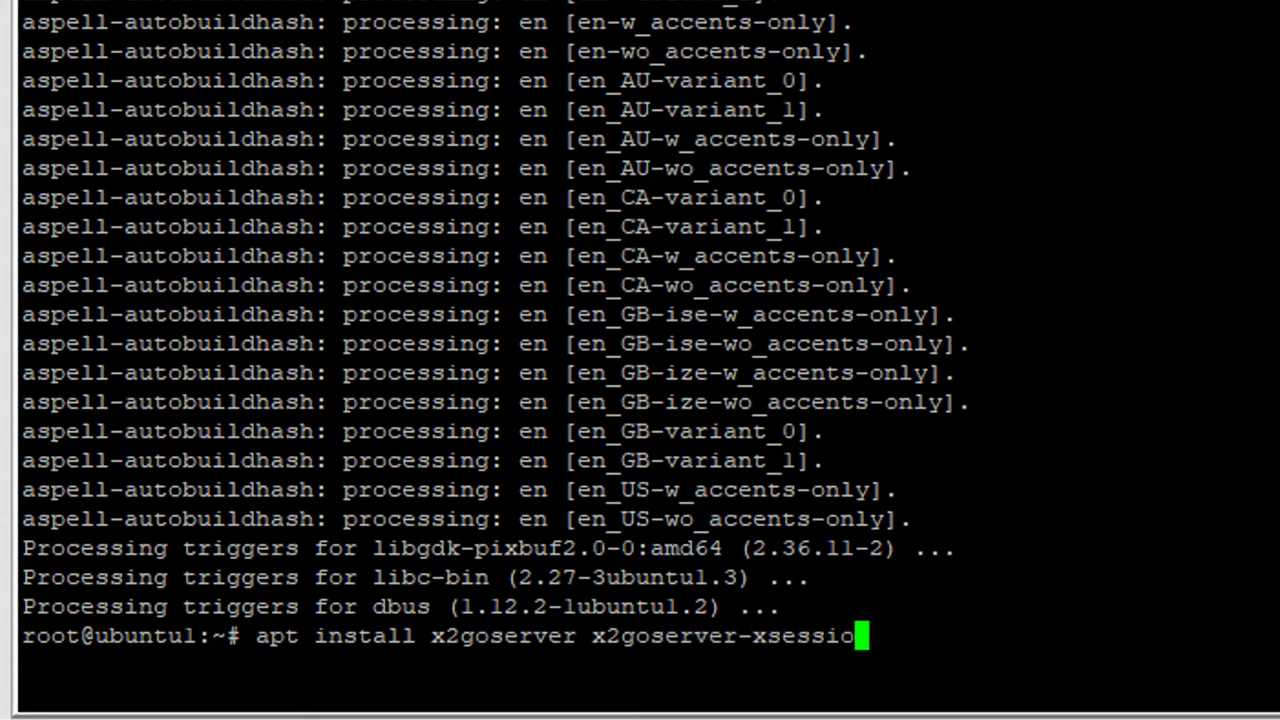
{"action": "key", "text": "Return"}
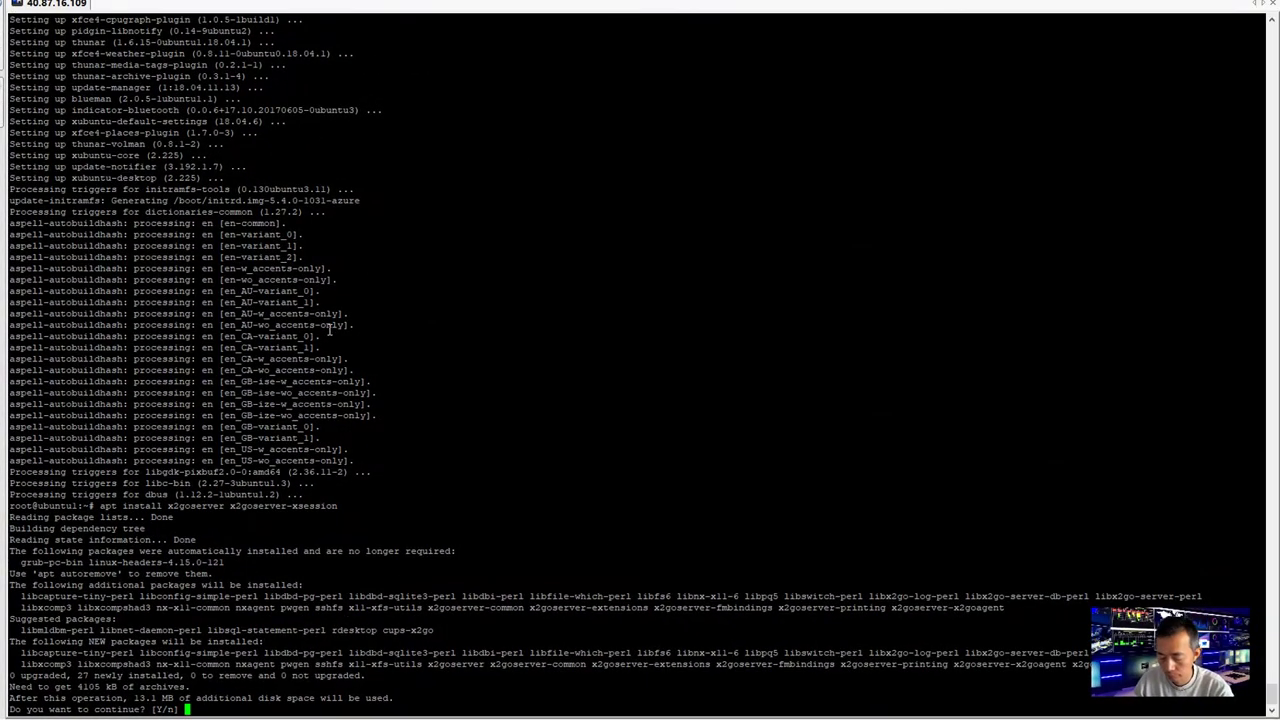
{"action": "type", "text": "y"}
{"action": "key", "text": "Return"}
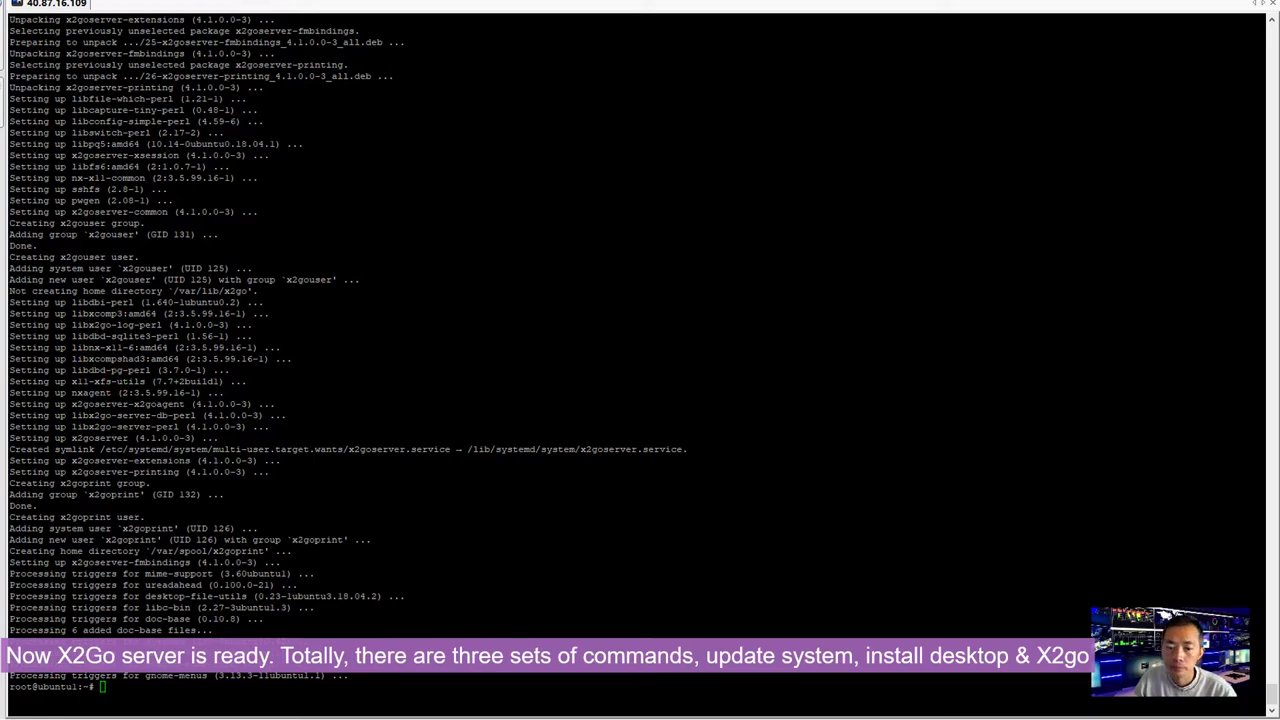
{"action": "key", "text": "alt+Tab"}
{"action": "left_click_drag", "start_coordinate": [420, 151], "coordinate": [477, 54]}
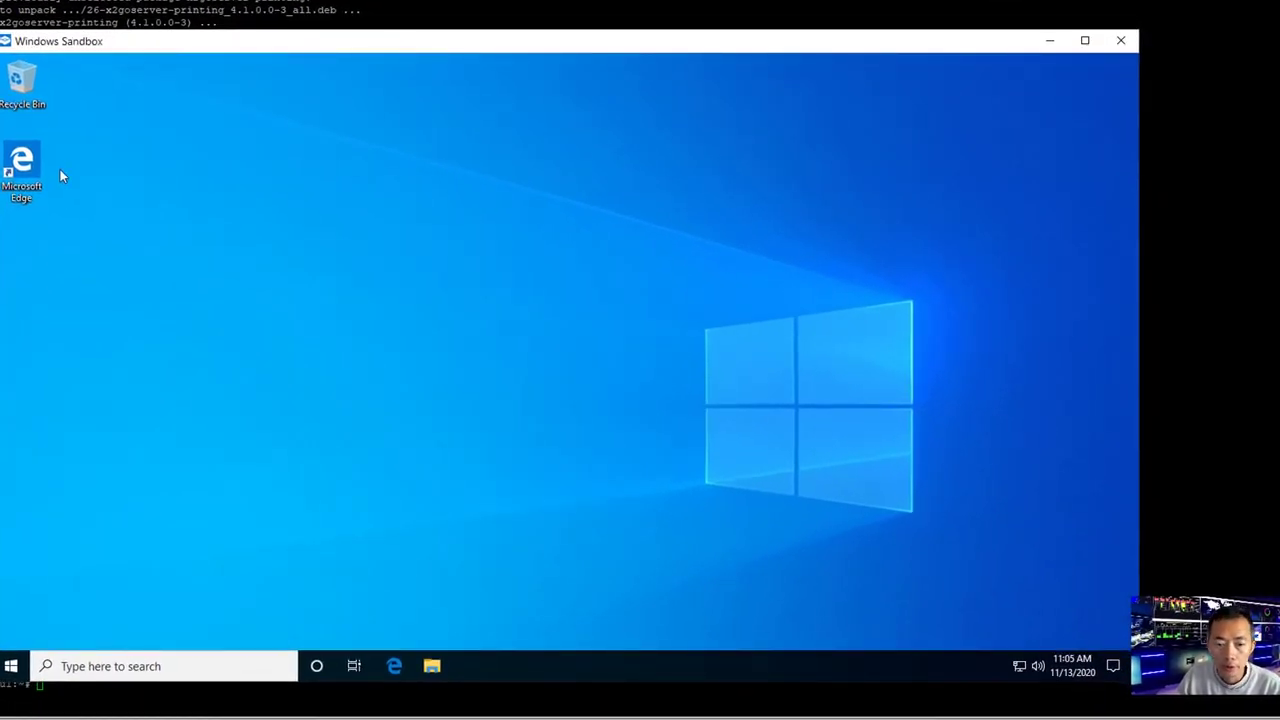
{"action": "double_click", "coordinate": [24, 168]}
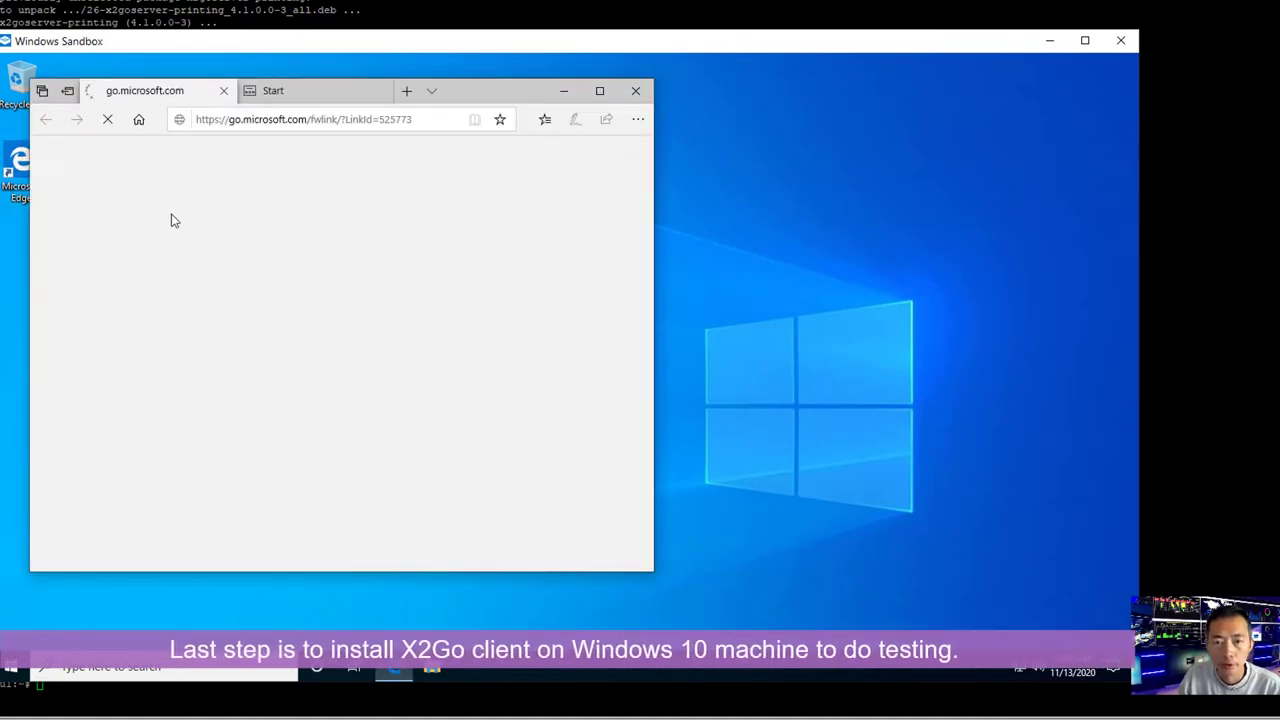
{"action": "left_click", "coordinate": [600, 90]}
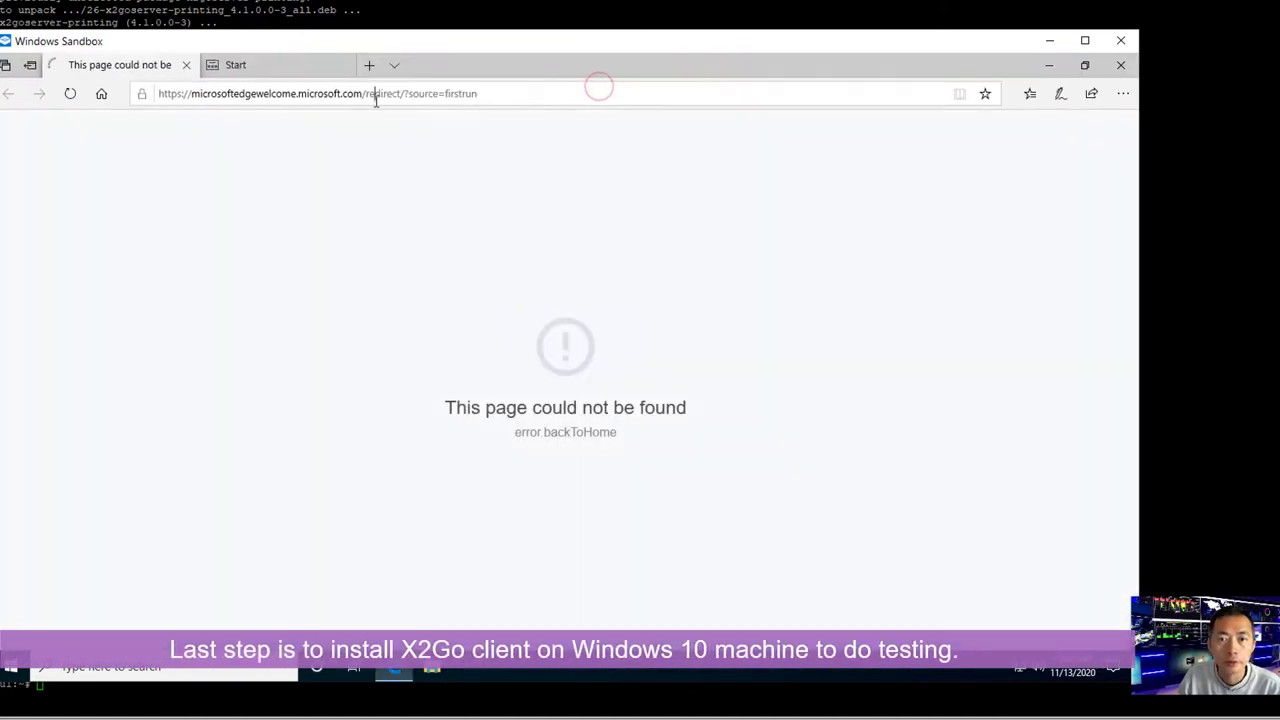
{"action": "left_click", "coordinate": [376, 94]}
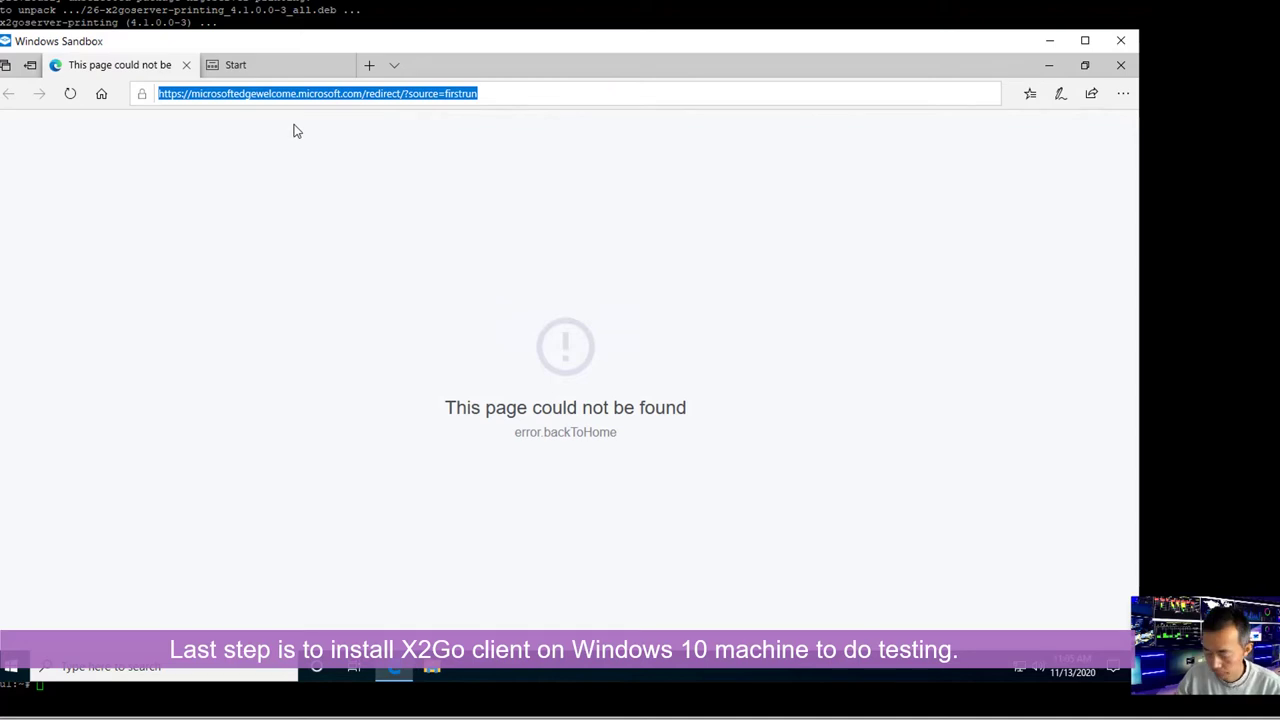
{"action": "type", "text": "www.google.com"}
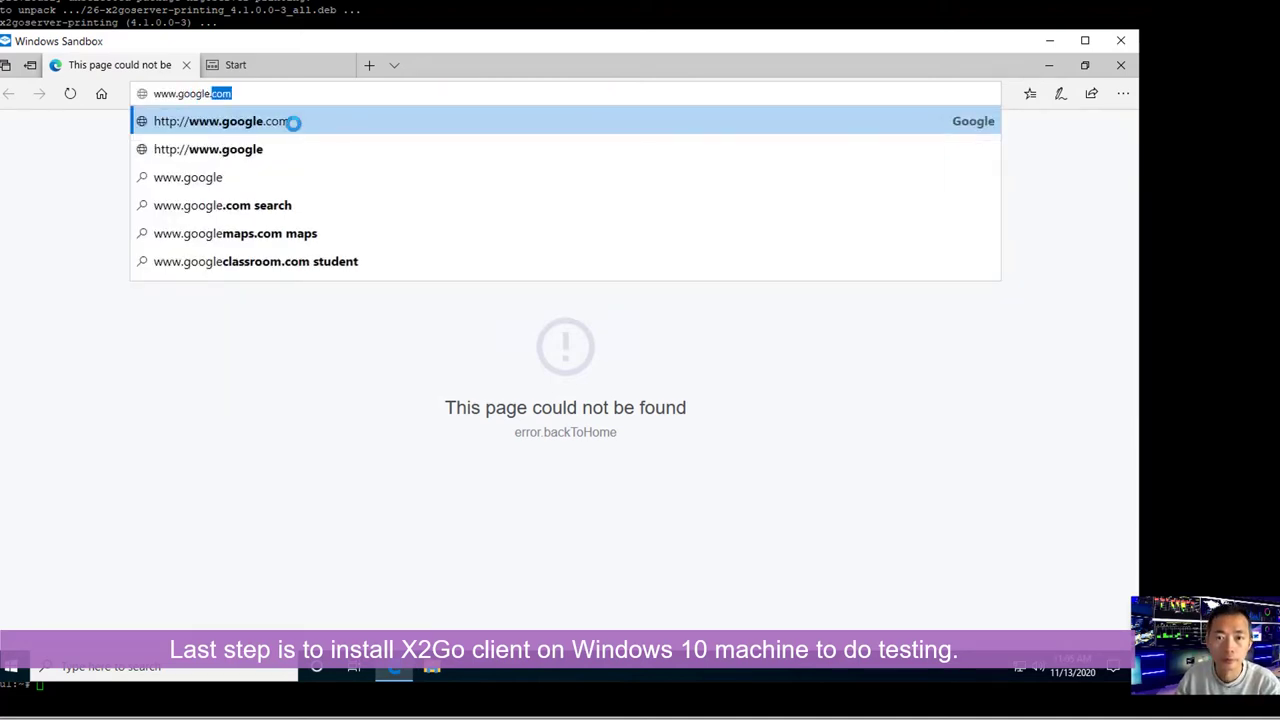
{"action": "key", "text": "Return"}
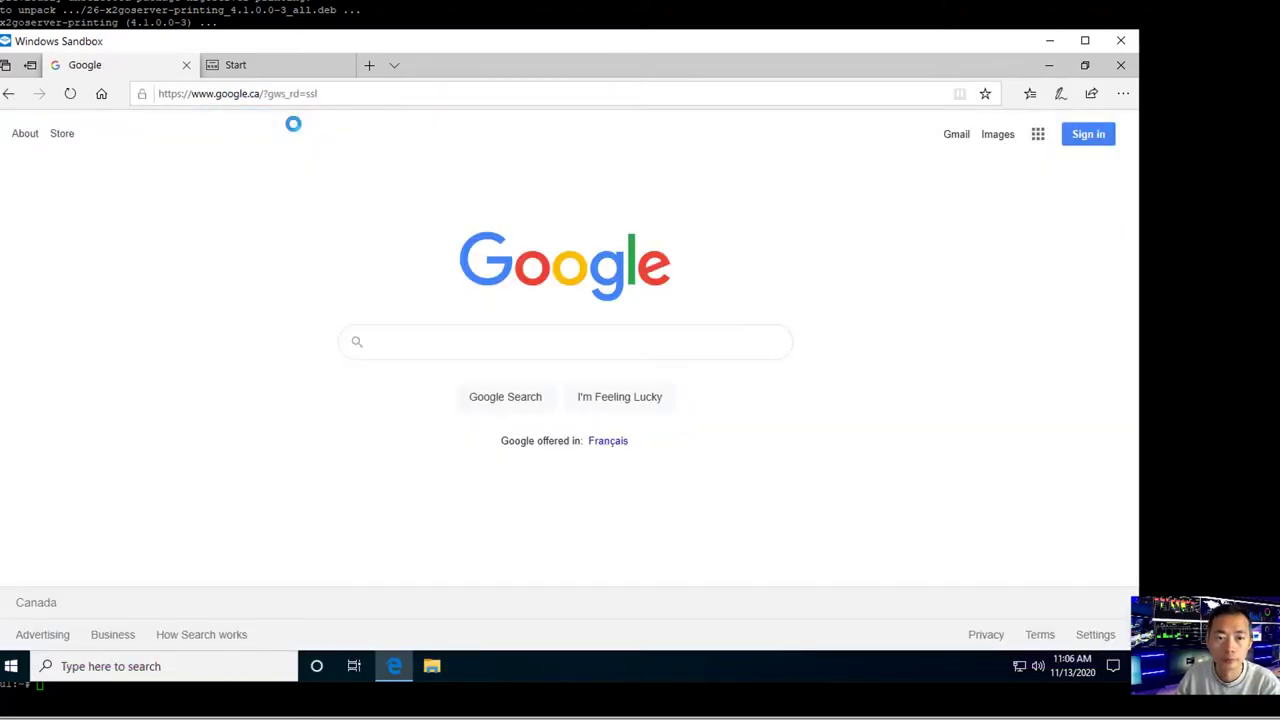
Step: Search Google for x2go and open the wiki.x2go.org start page from the results
{"action": "type", "text": "x2go"}
{"action": "key", "text": "Return"}
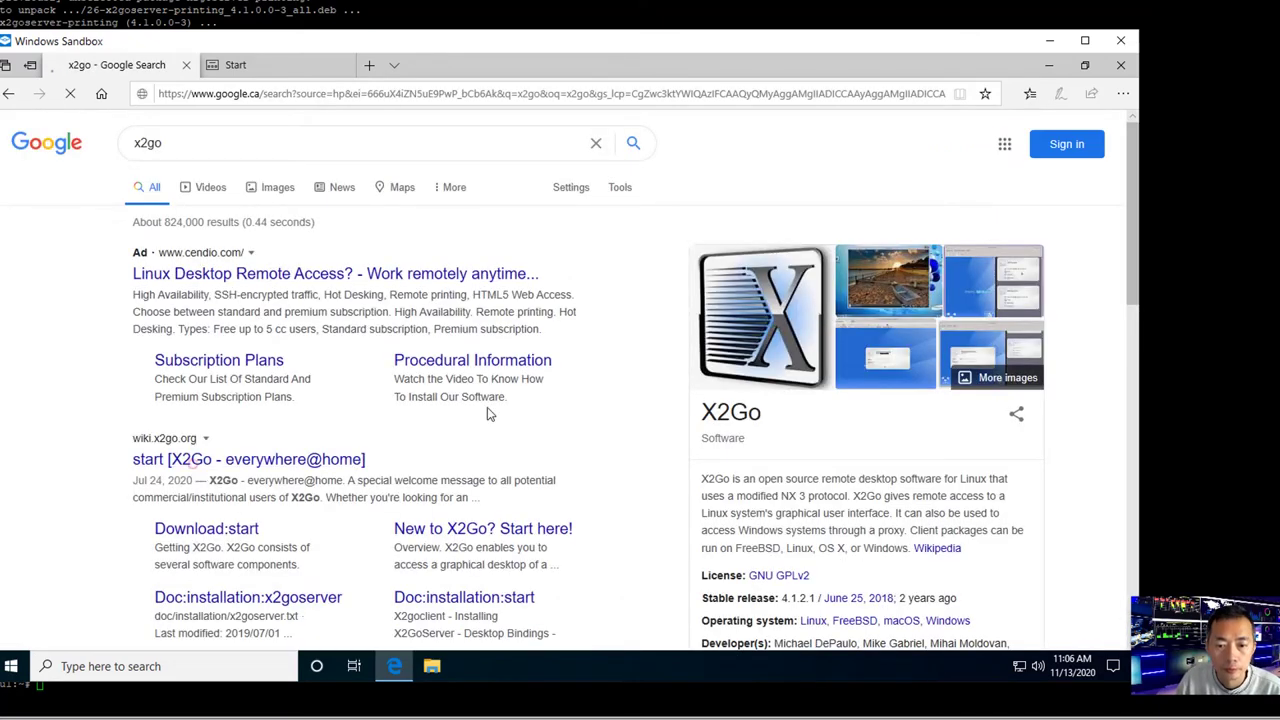
{"action": "left_click", "coordinate": [290, 459]}
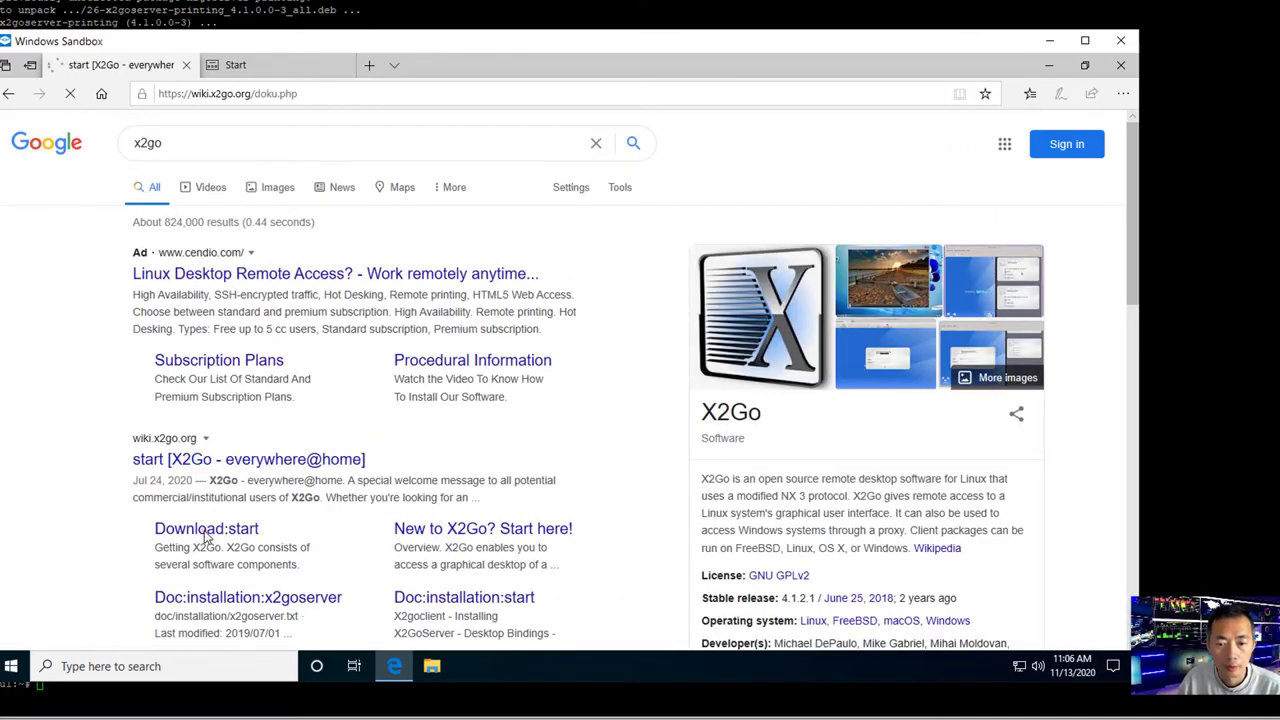
Step: Open the X2Go Client installation page from the wiki's Installing X2Go (client/server) page
{"action": "scroll", "coordinate": [400, 480], "scroll_direction": "down", "scroll_amount": 2}
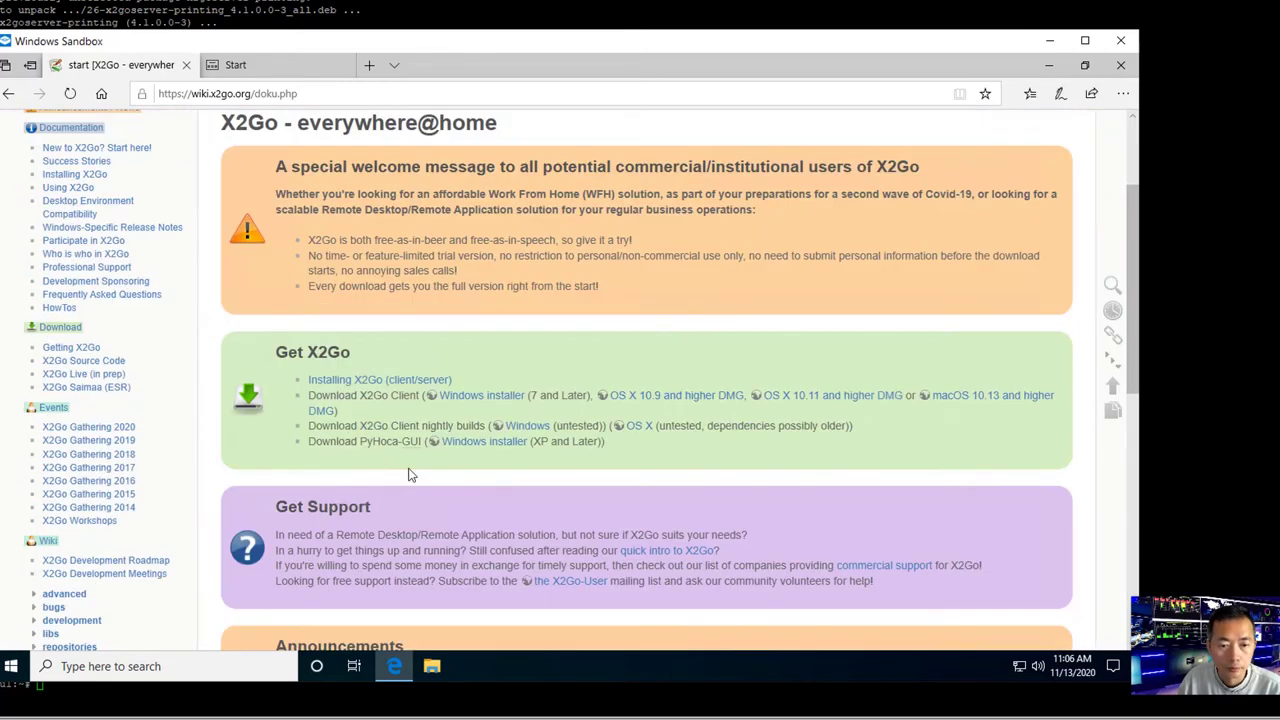
{"action": "left_click", "coordinate": [413, 381]}
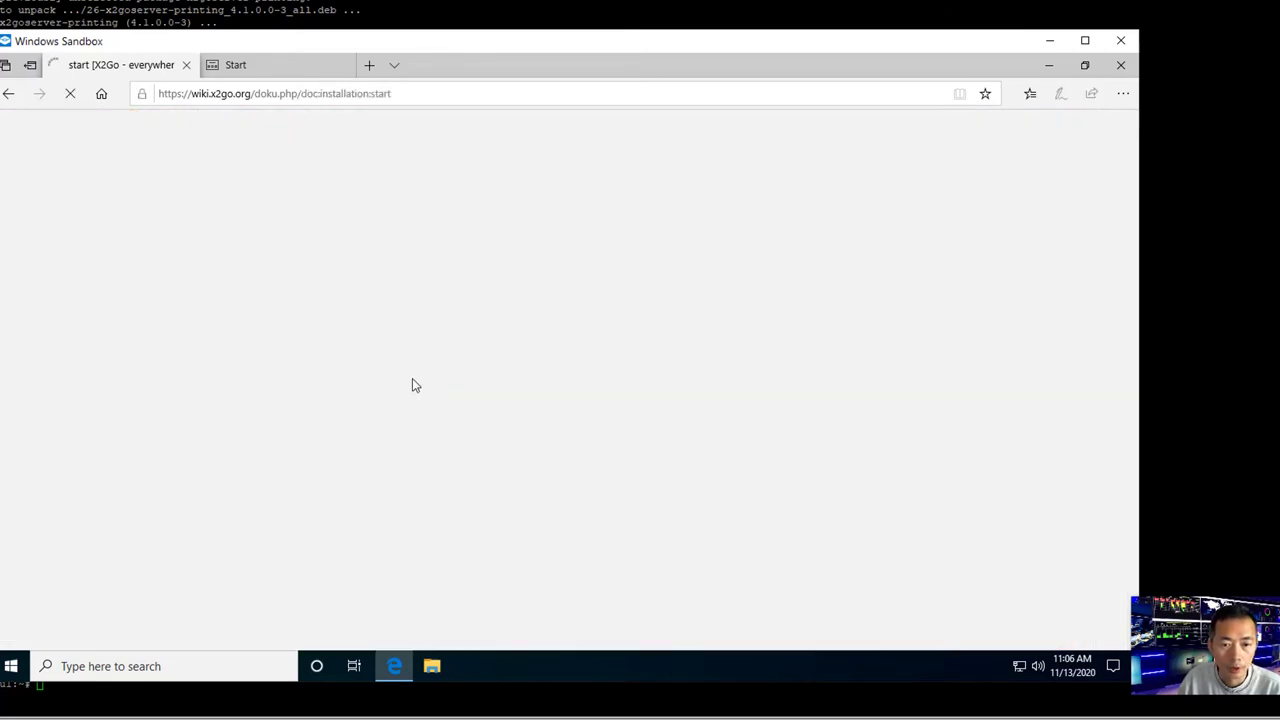
{"action": "scroll", "coordinate": [380, 360], "scroll_direction": "down", "scroll_amount": 2}
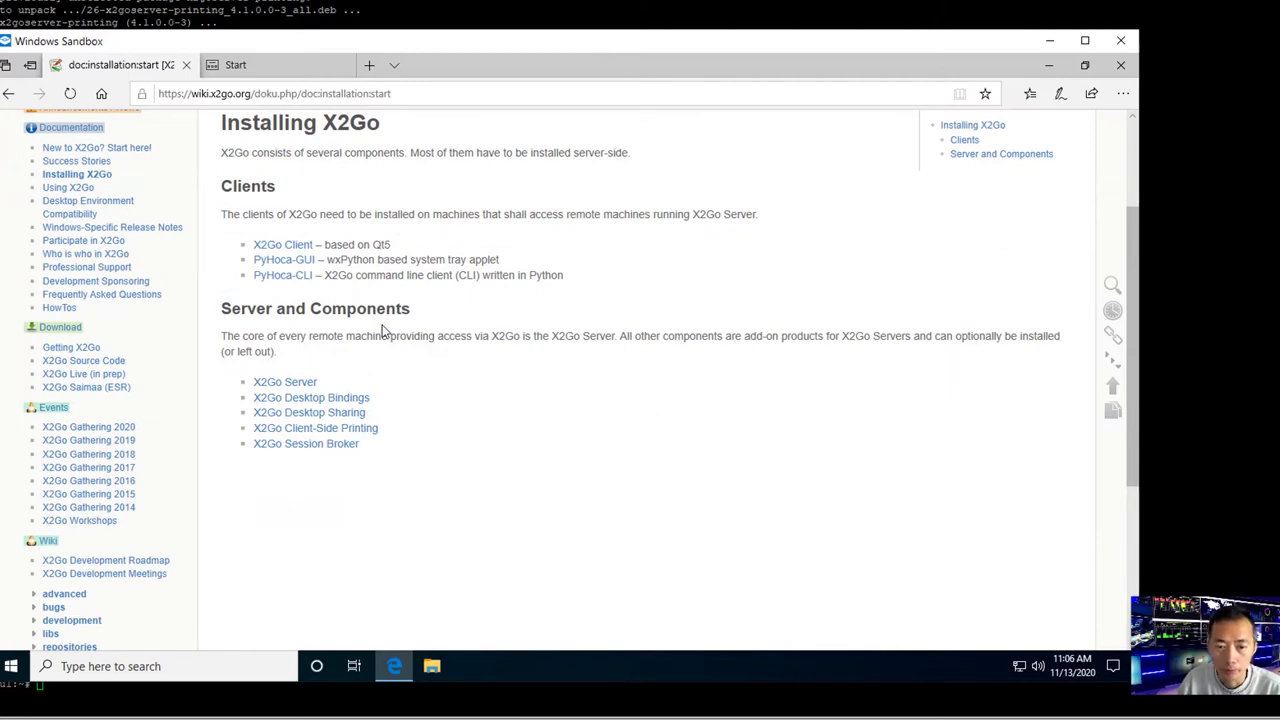
{"action": "left_click", "coordinate": [291, 246]}
{"action": "scroll", "coordinate": [478, 342], "scroll_direction": "down", "scroll_amount": 1}
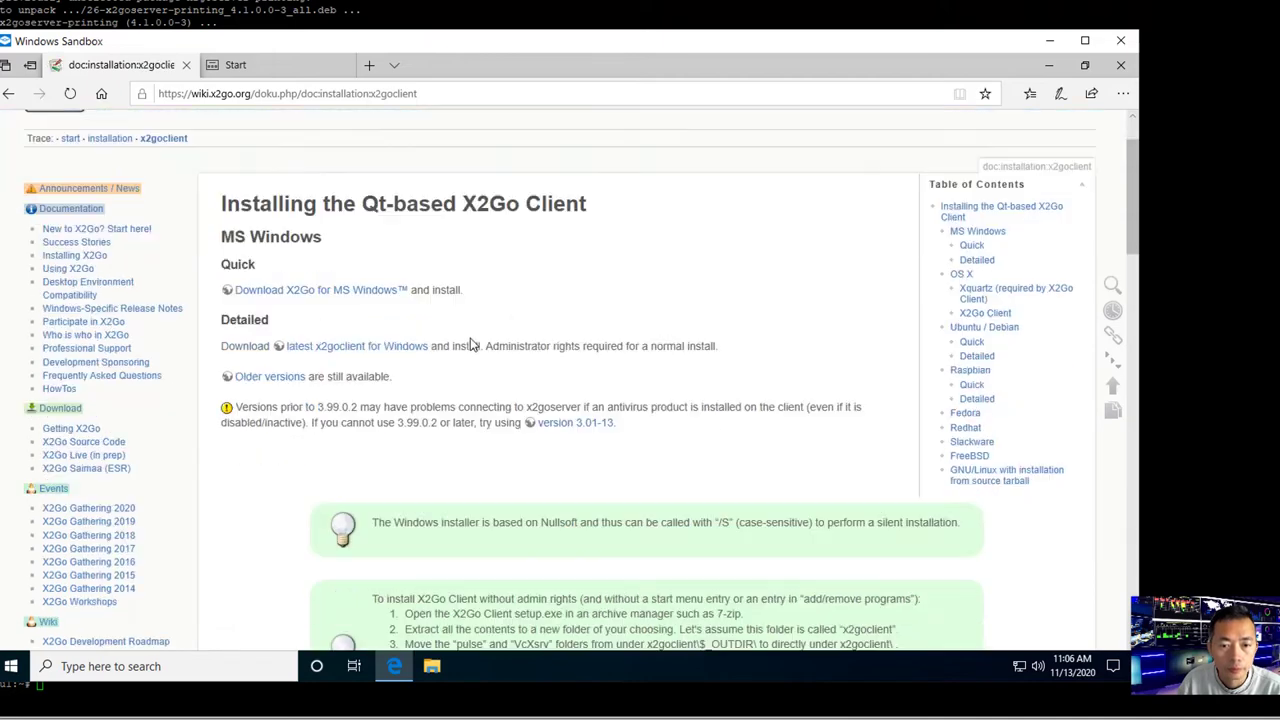
Step: Download X2Go for MS Windows and run its installer, X2GoClient_latest_mswin32-setup.exe, directly
{"action": "left_click", "coordinate": [383, 292]}
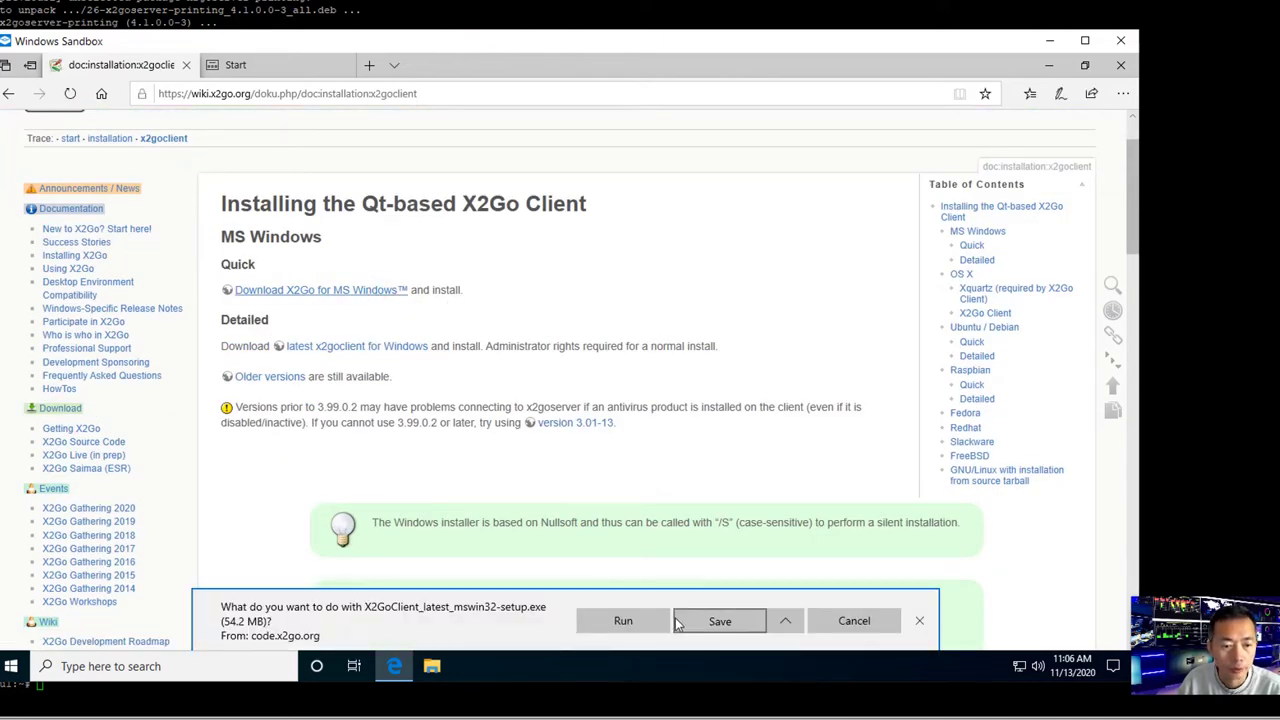
{"action": "left_click", "coordinate": [623, 620]}
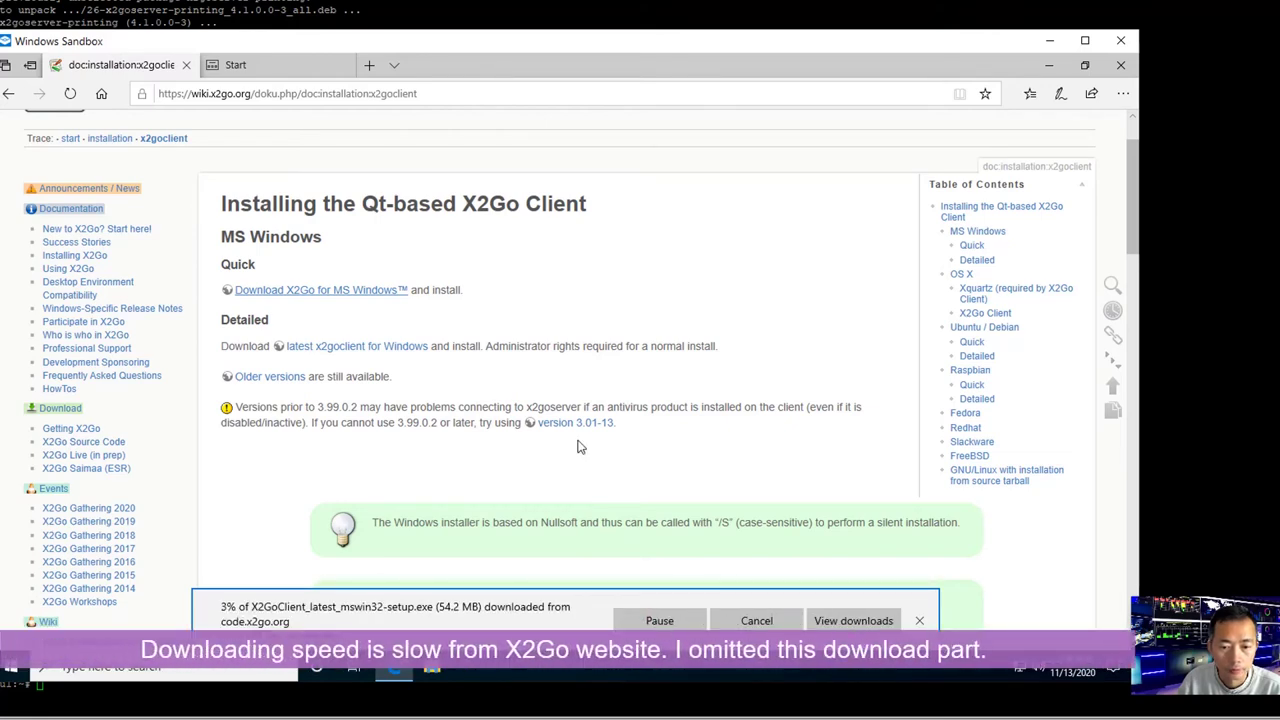
{"action": "scroll", "coordinate": [577, 446], "scroll_direction": "down", "scroll_amount": 3}
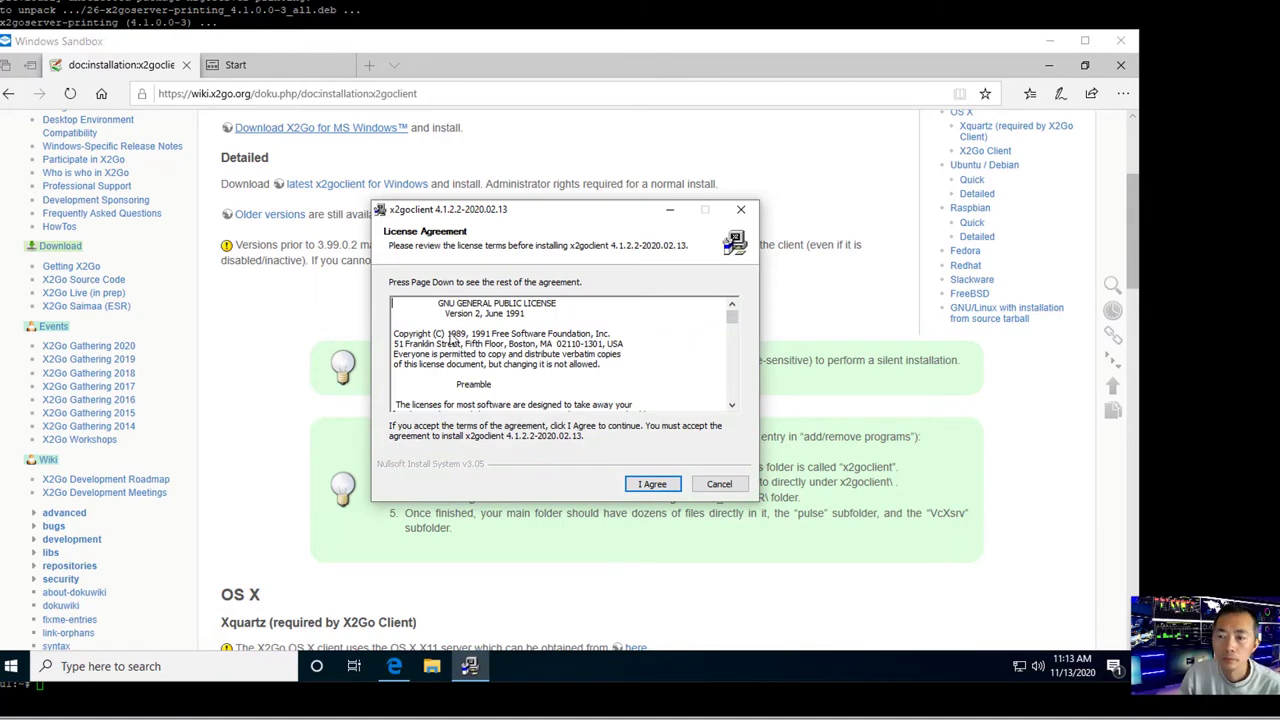
Step: Accept the licence, install x2goclient with the Recommended components in C:\Program Files (x86)\x2goclient, and close the open Edge tabs
{"action": "left_click", "coordinate": [646, 486]}
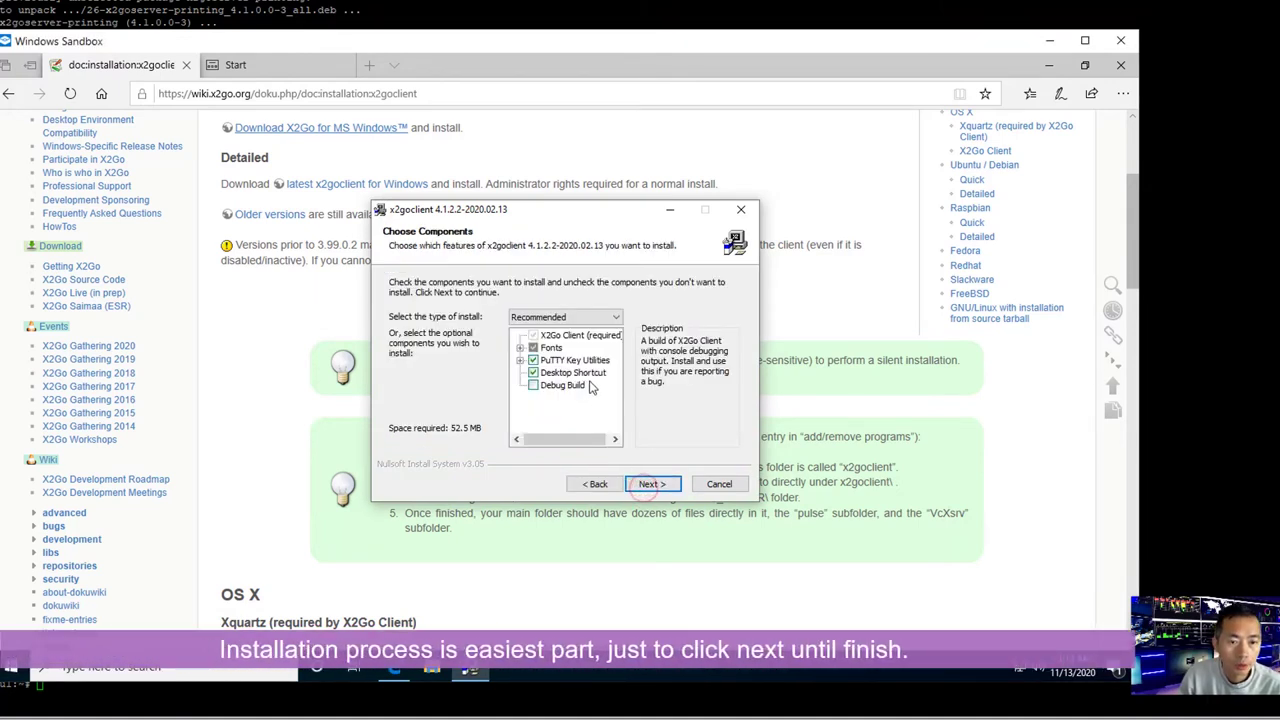
{"action": "left_click", "coordinate": [652, 484]}
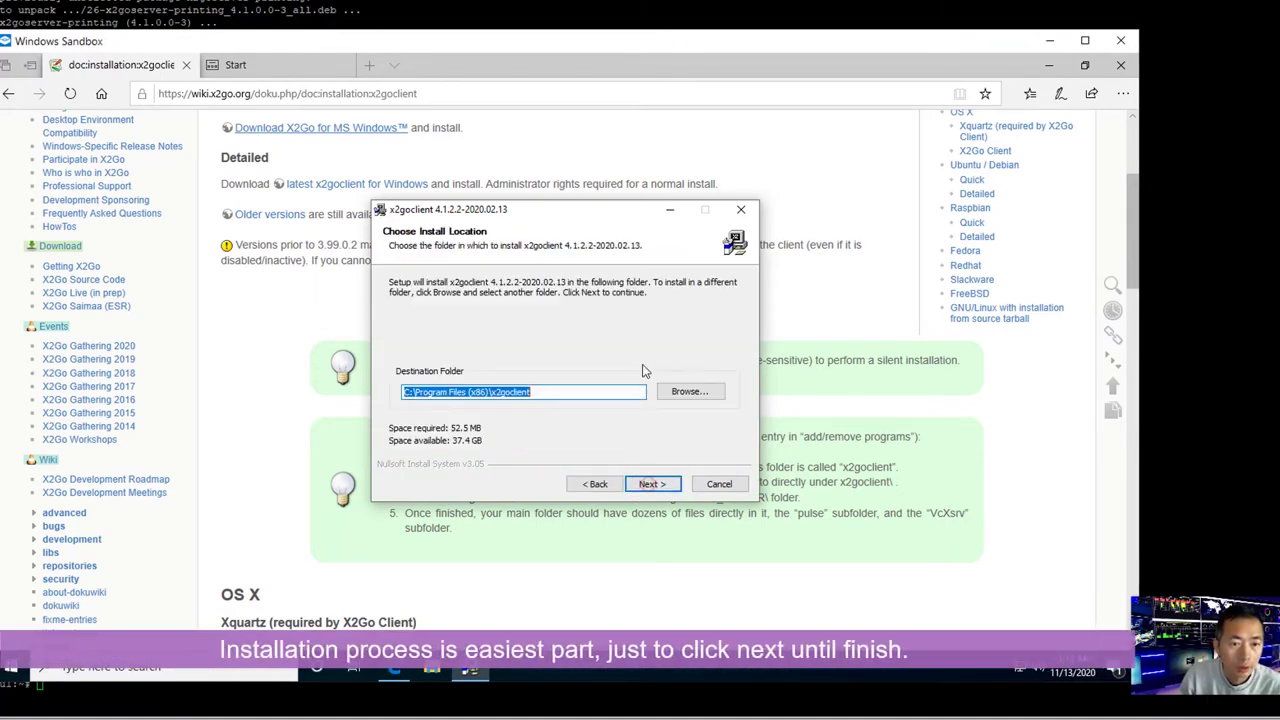
{"action": "left_click", "coordinate": [652, 484]}
{"action": "left_click", "coordinate": [651, 482]}
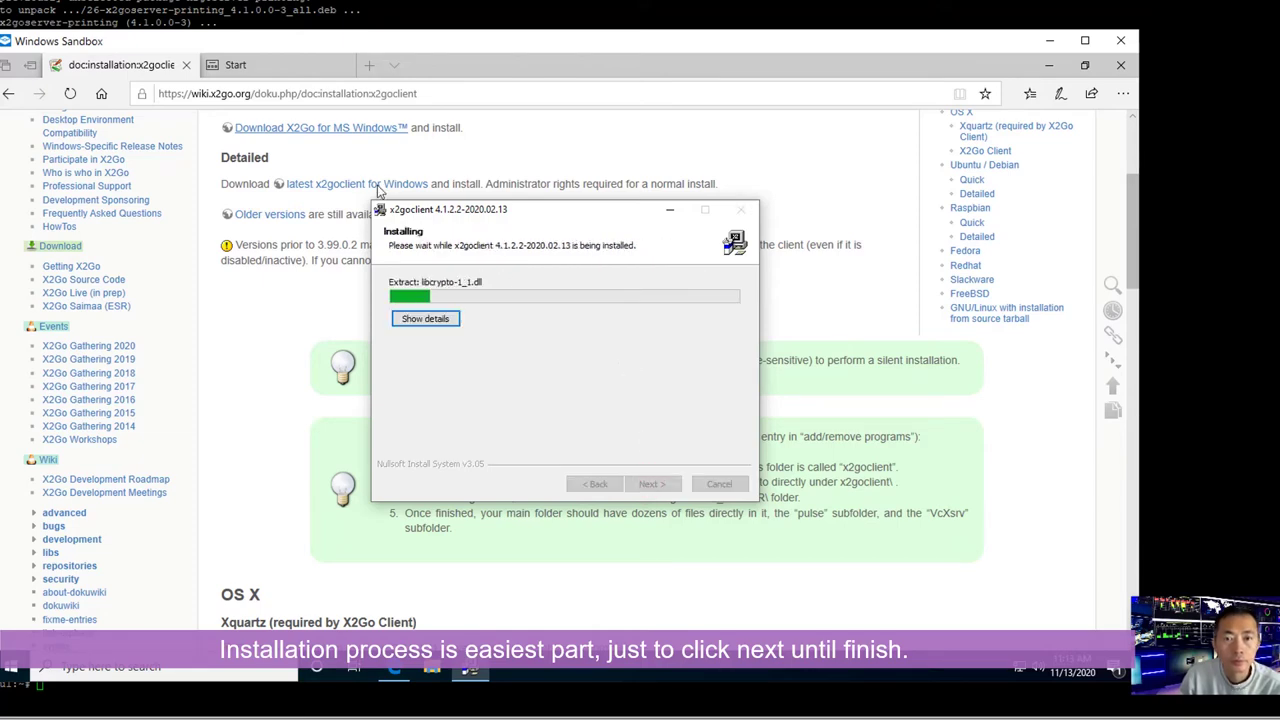
{"action": "left_click", "coordinate": [186, 65]}
{"action": "left_click", "coordinate": [186, 65]}
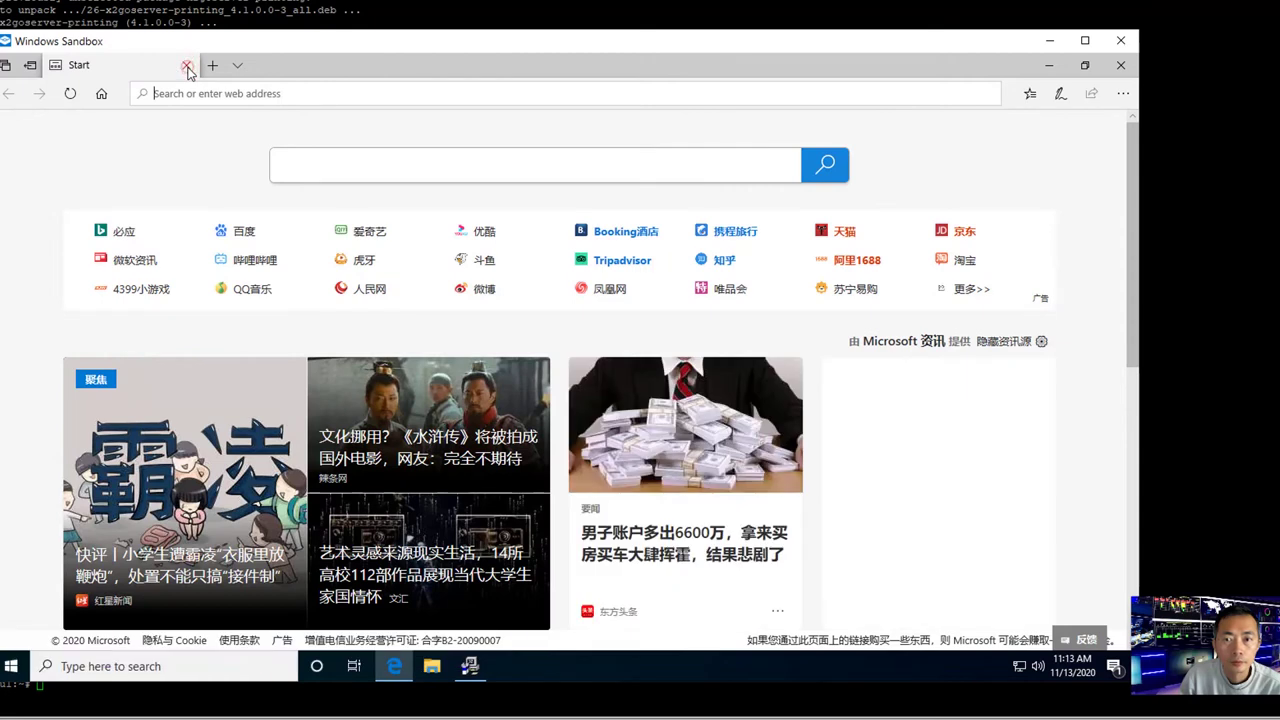
Step: Finish the x2goclient setup, launch X2Go Client from the desktop, and allow pulseaudio through the Windows firewall
{"action": "left_click", "coordinate": [186, 65]}
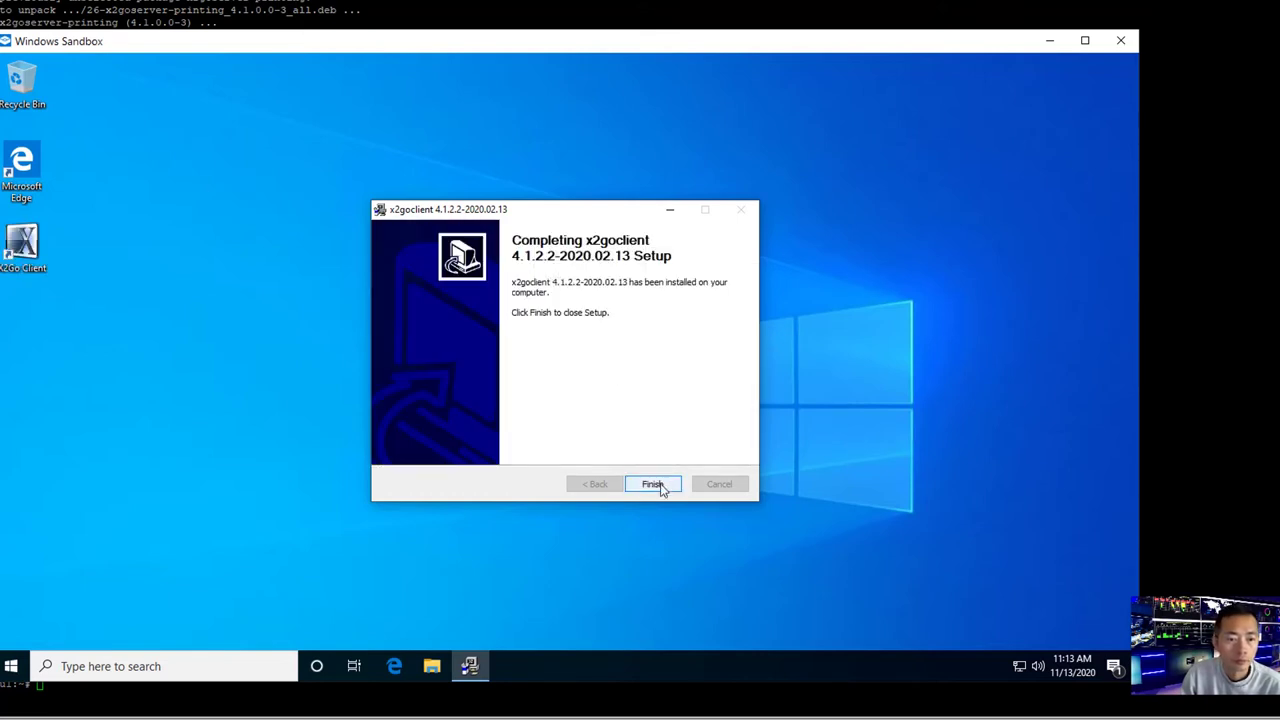
{"action": "left_click", "coordinate": [652, 484]}
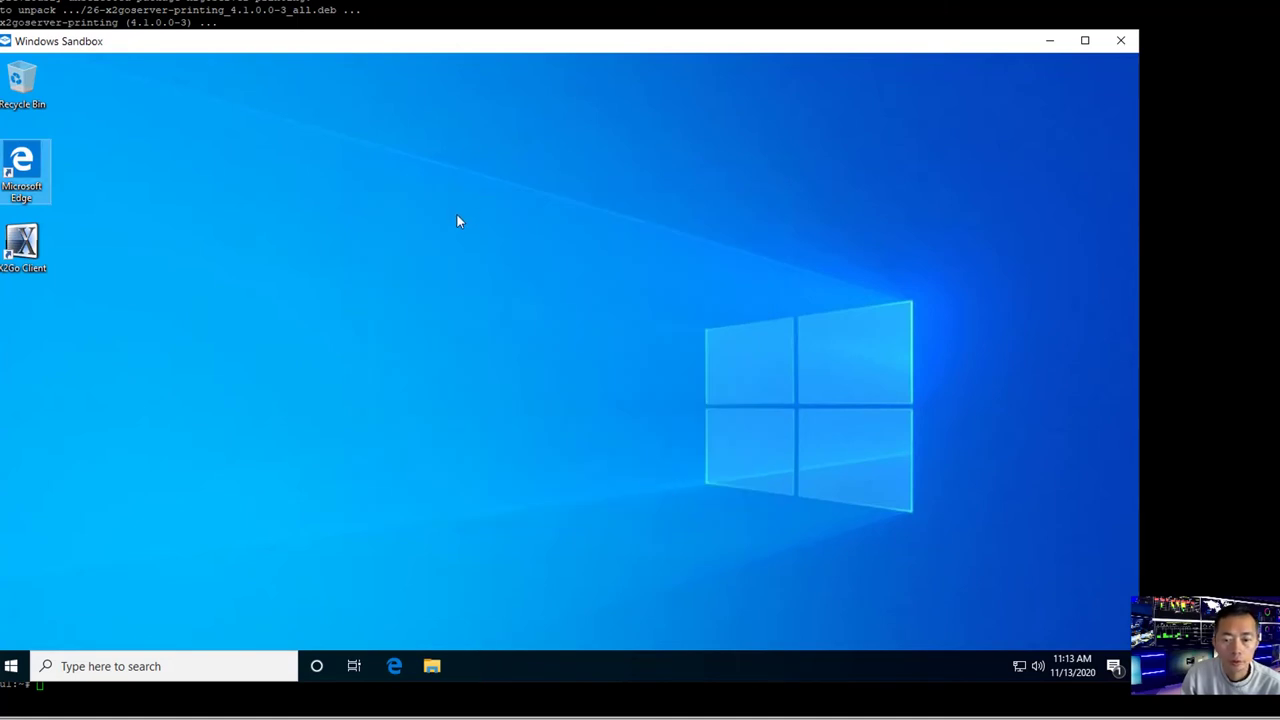
{"action": "double_click", "coordinate": [22, 245]}
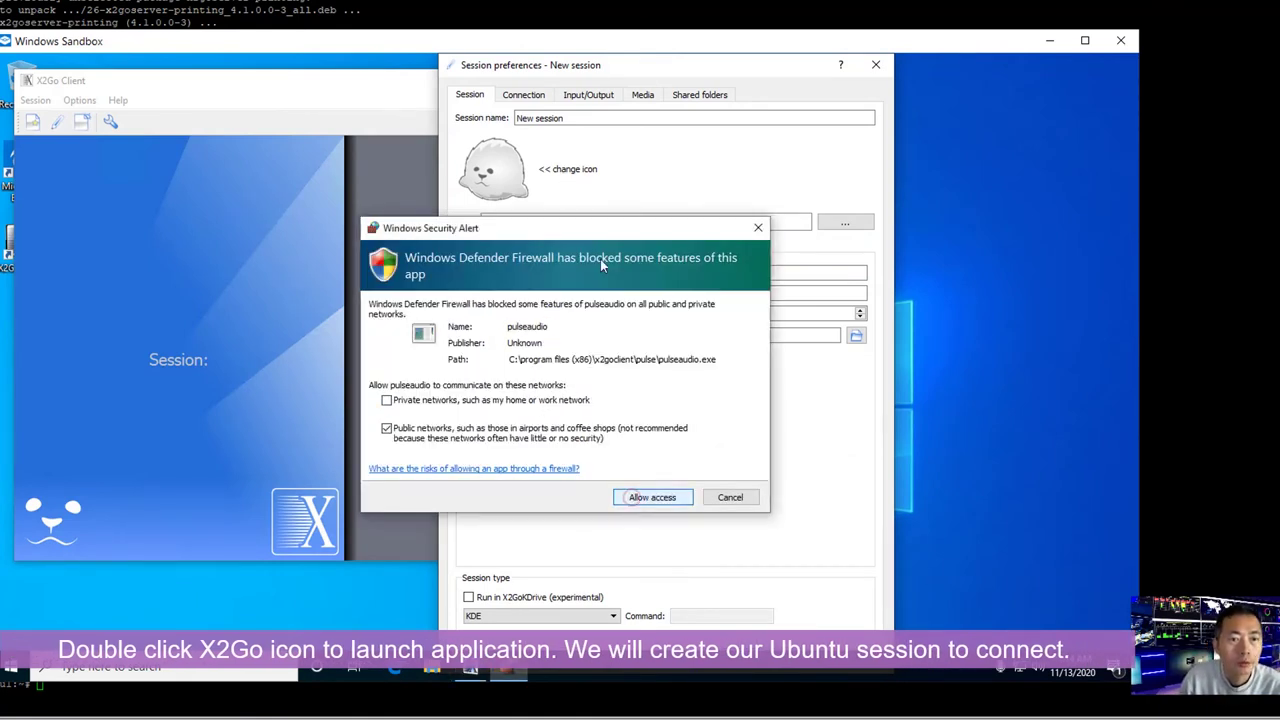
{"action": "left_click", "coordinate": [661, 494]}
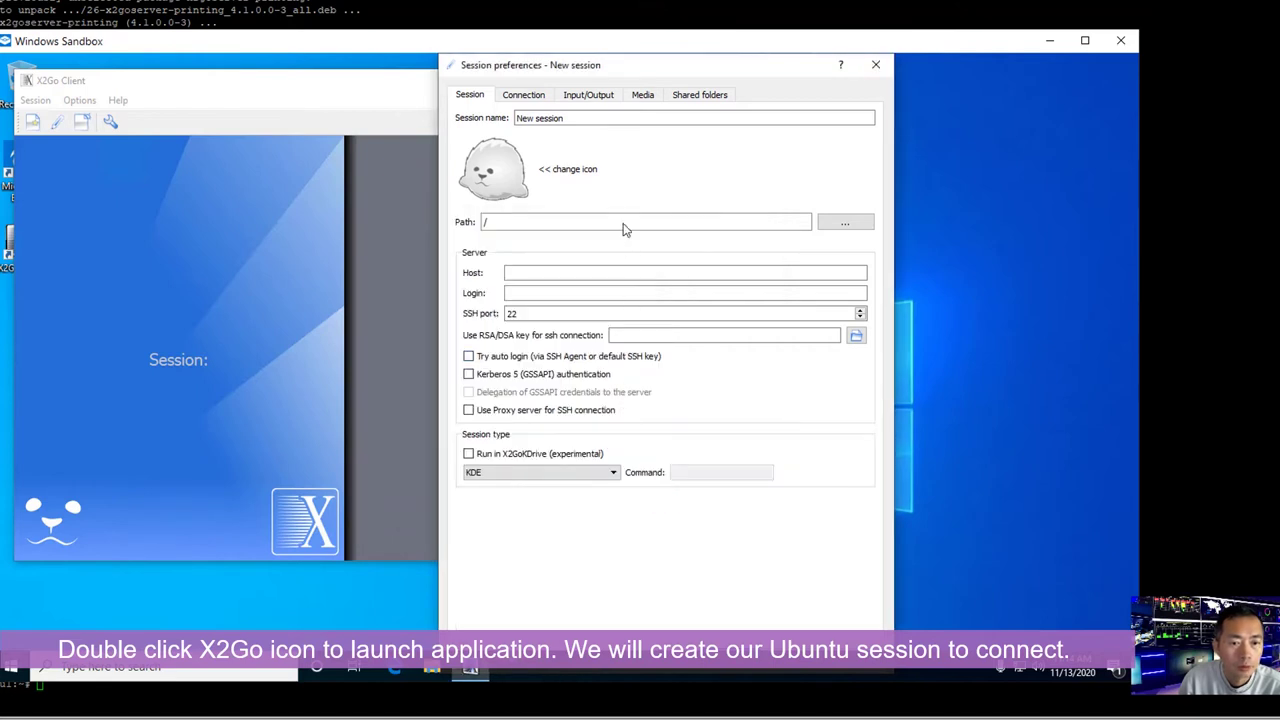
Step: Name the new session 40.87.16.109 and allow sshd through the Windows firewall
{"action": "triple_click", "coordinate": [593, 120]}
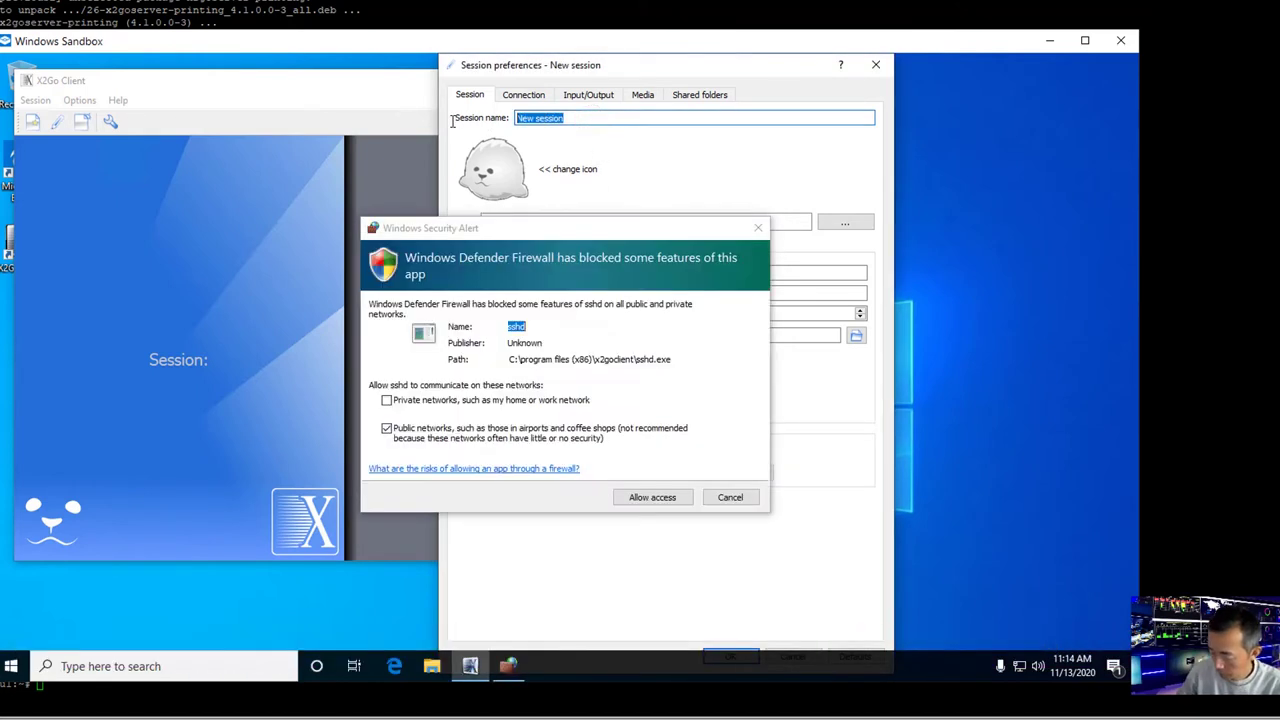
{"action": "type", "text": "40.87.16.109"}
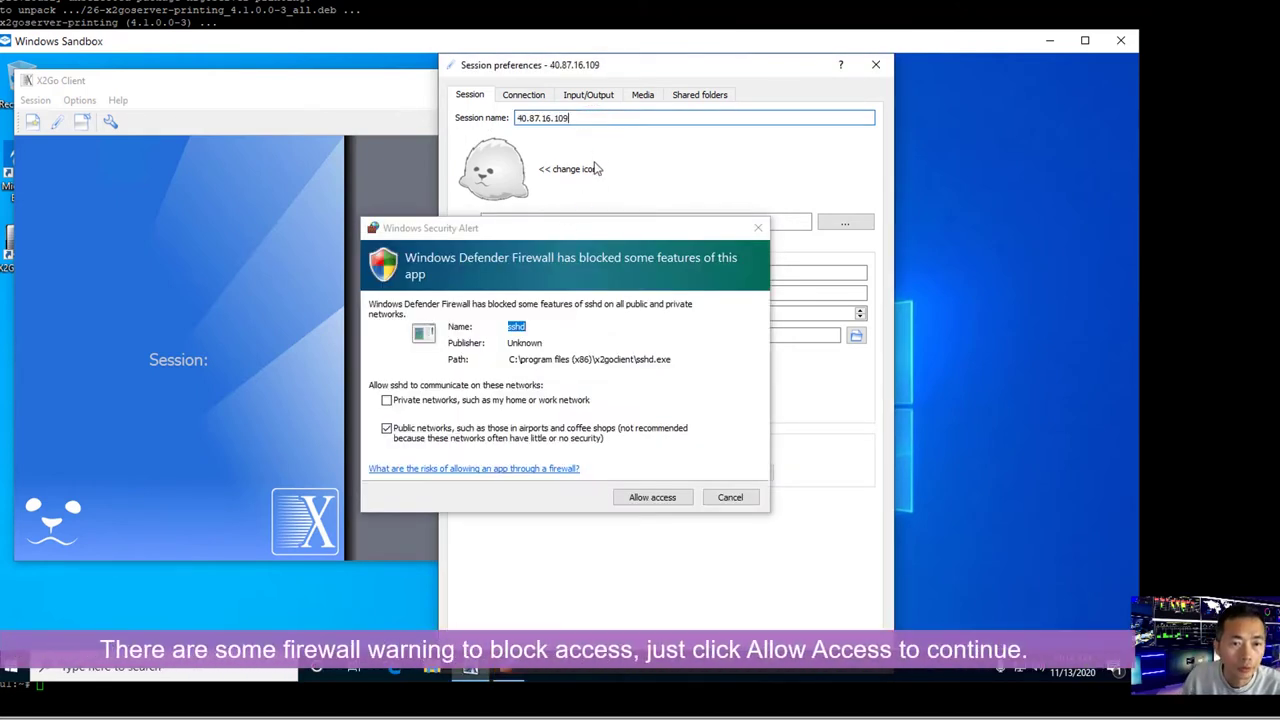
{"action": "left_click", "coordinate": [652, 497]}
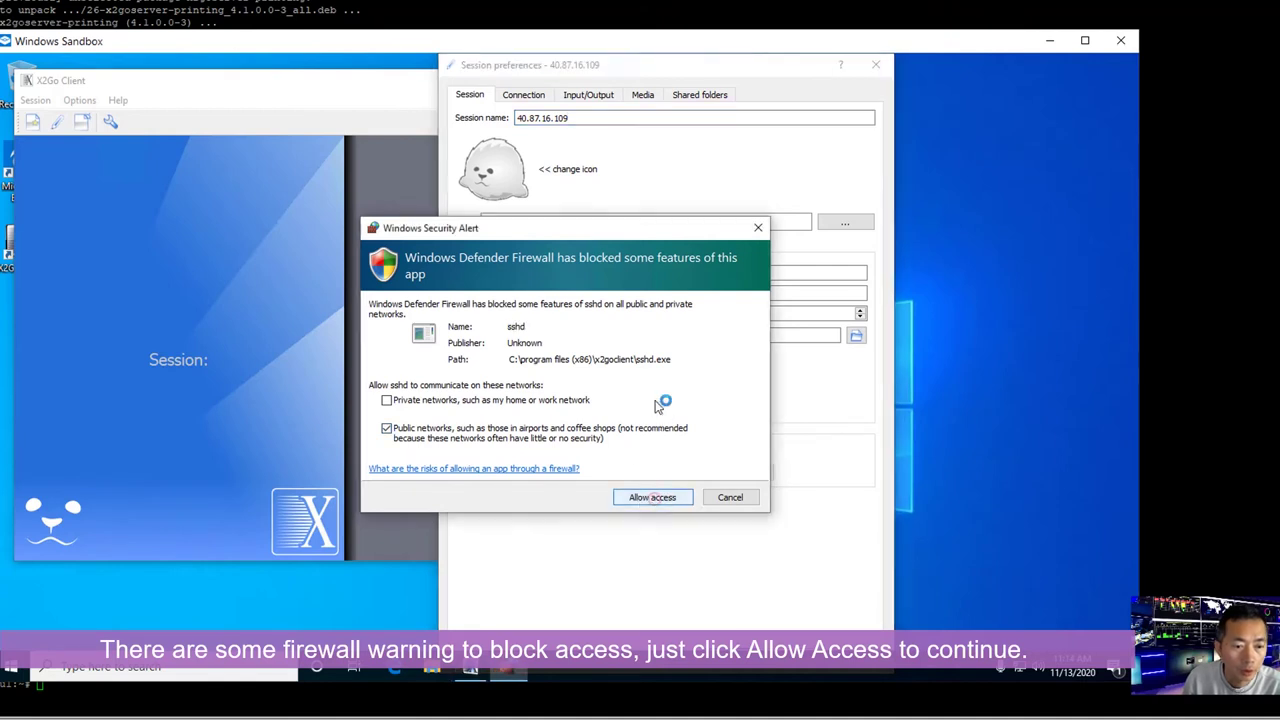
{"action": "left_click", "coordinate": [655, 500]}
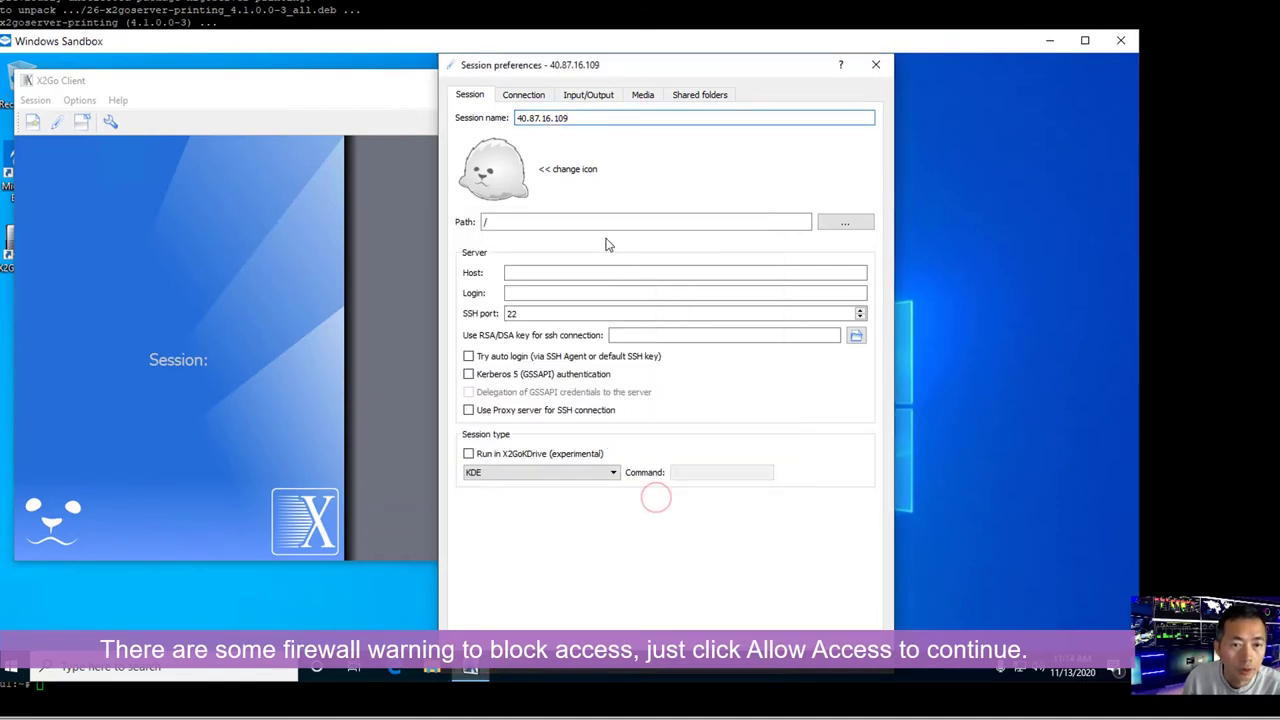
Step: Set the session's host to 40.87.16.109 and its login to netsec, make the sandbox full screen, and save the session
{"action": "left_click", "coordinate": [526, 273]}
{"action": "type", "text": "40.87.16.109"}
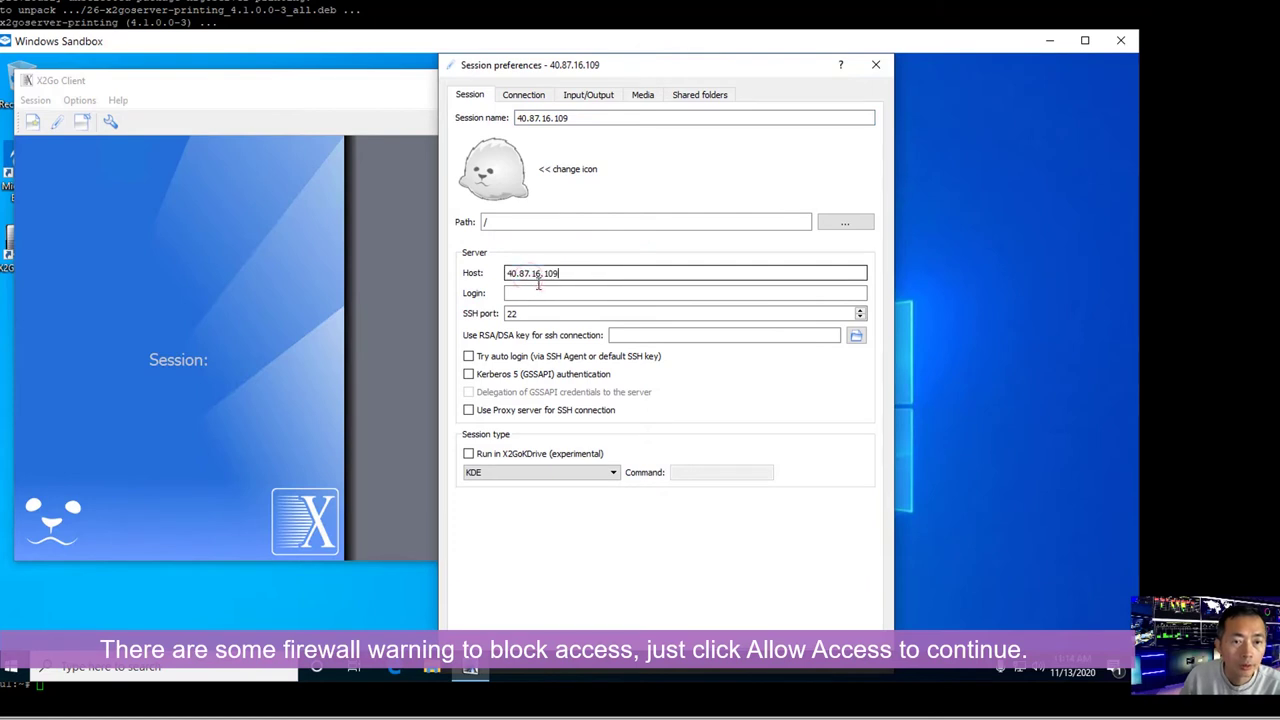
{"action": "left_click", "coordinate": [540, 292]}
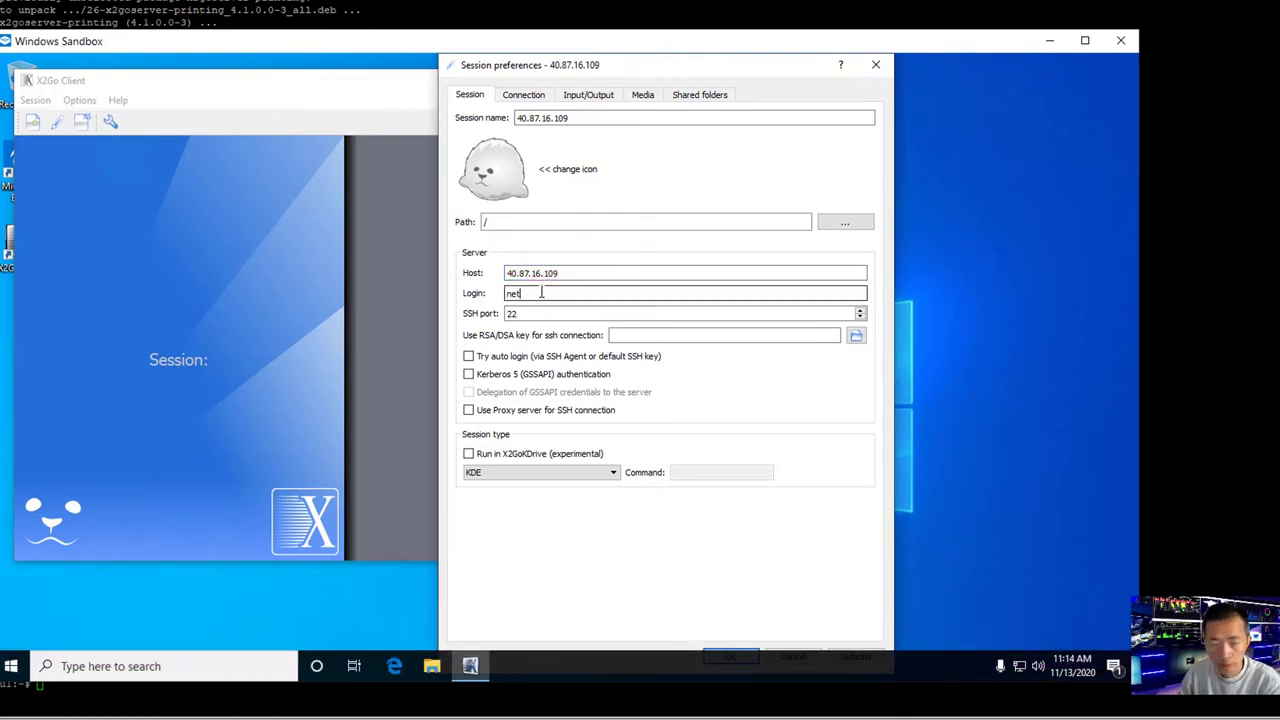
{"action": "key", "text": "Tab"}
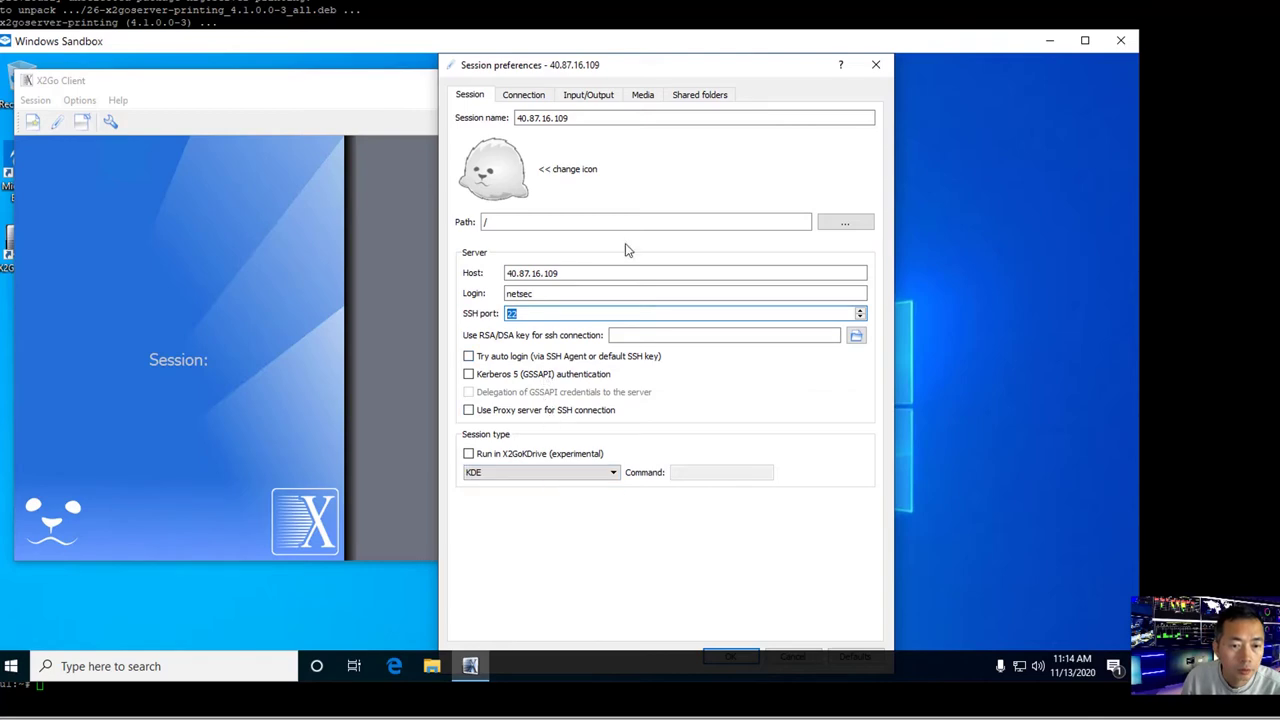
{"action": "mouse_move", "coordinate": [614, 72]}
{"action": "left_mouse_down"}
{"action": "mouse_move", "coordinate": [610, 58]}
{"action": "mouse_move", "coordinate": [614, 70]}
{"action": "left_mouse_up"}
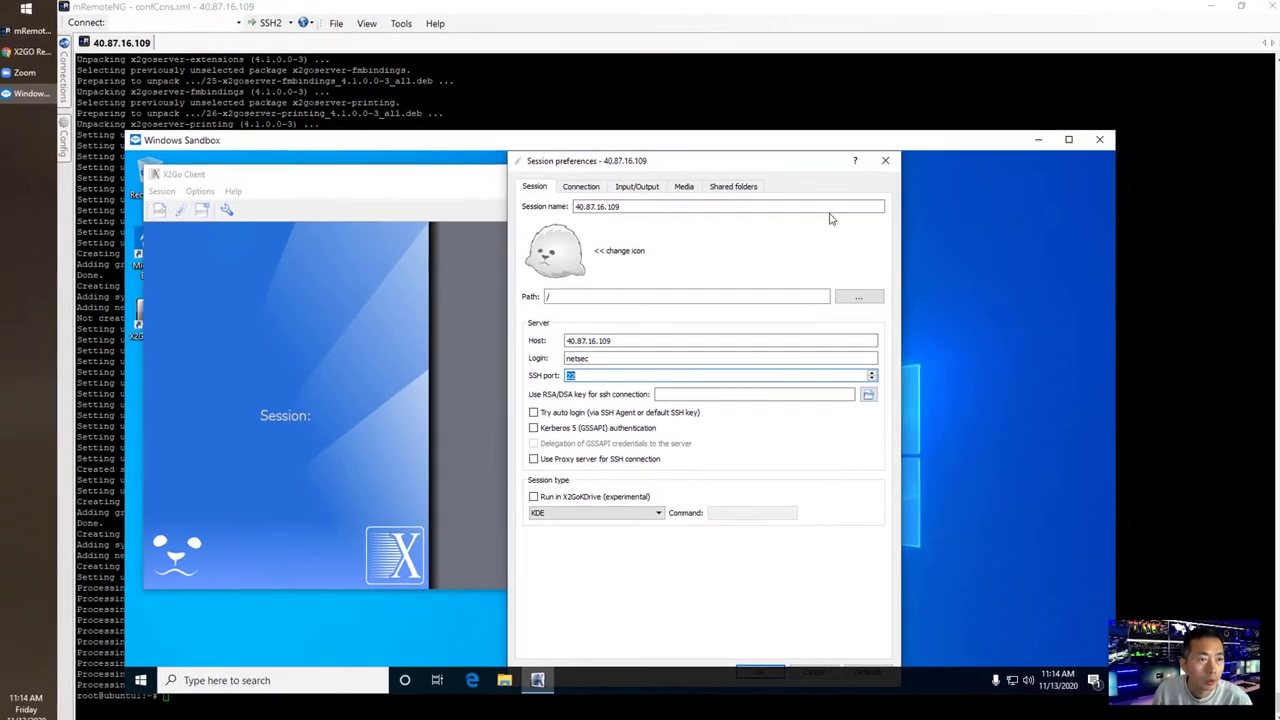
{"action": "left_click", "coordinate": [1078, 82]}
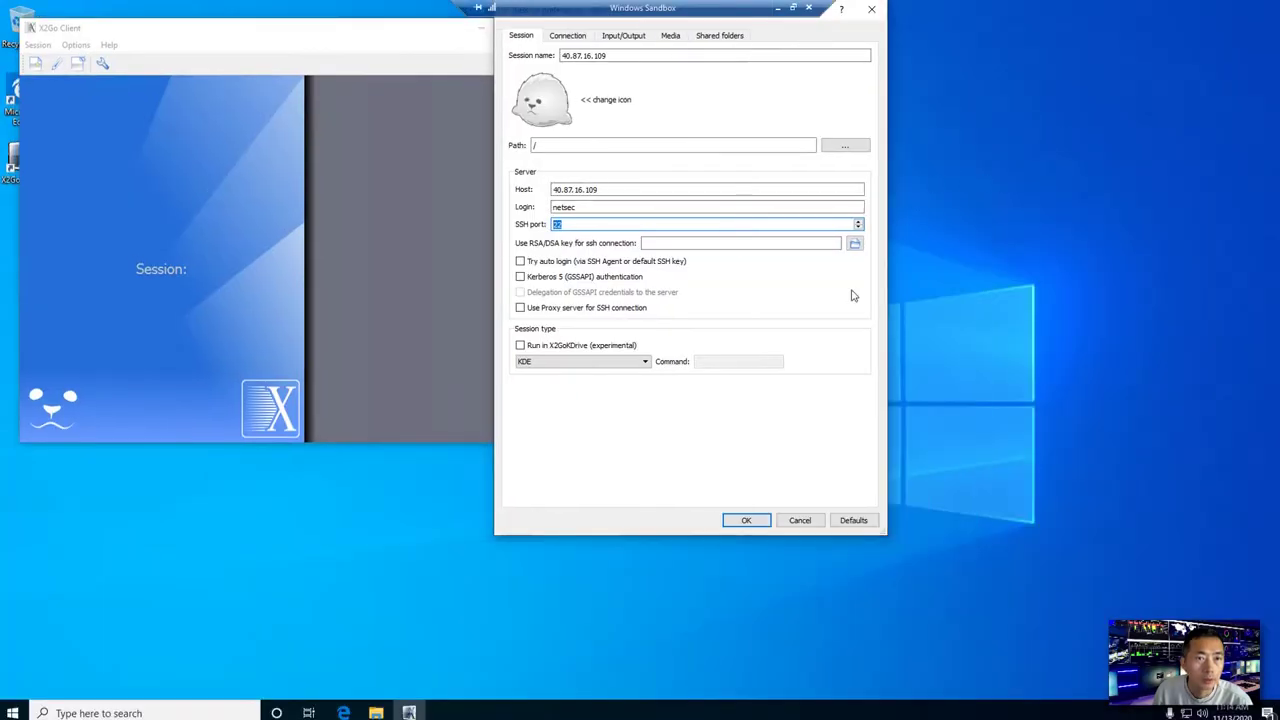
{"action": "left_click", "coordinate": [747, 521]}
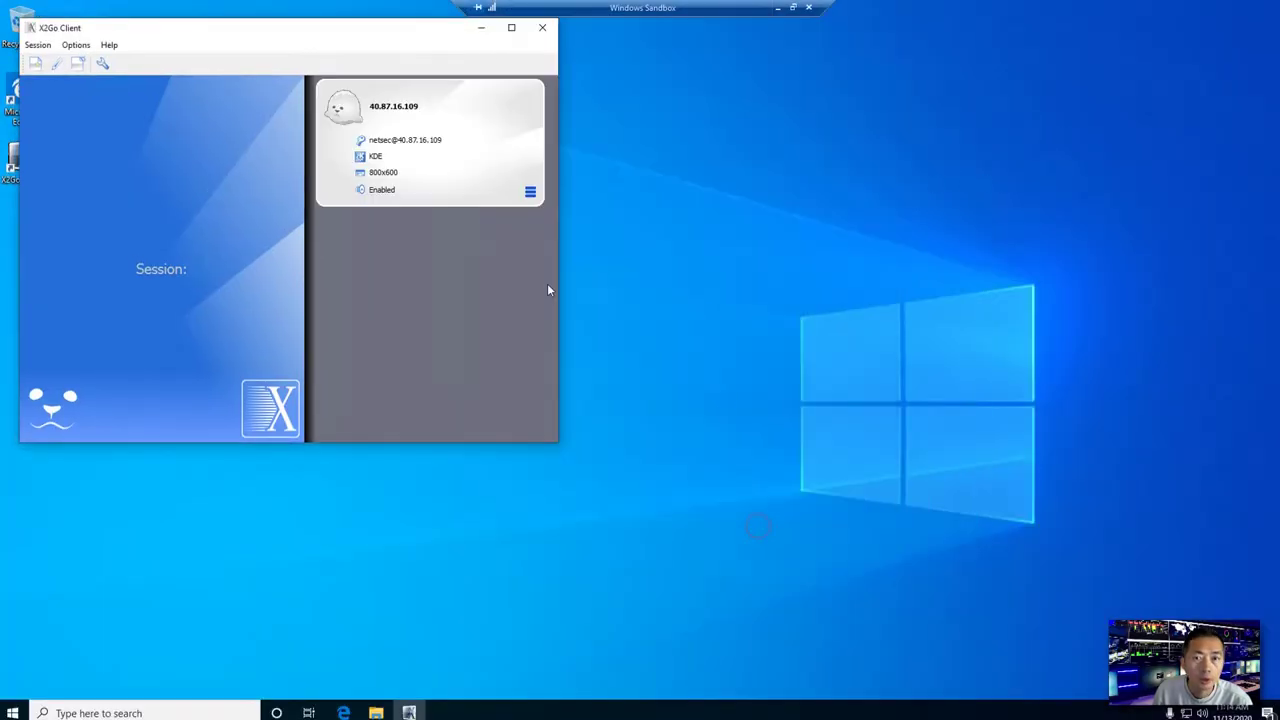
Step: Open the 40.87.16.109 session, log in as netsec with the account password, and trust the server's host key
{"action": "left_click", "coordinate": [393, 110]}
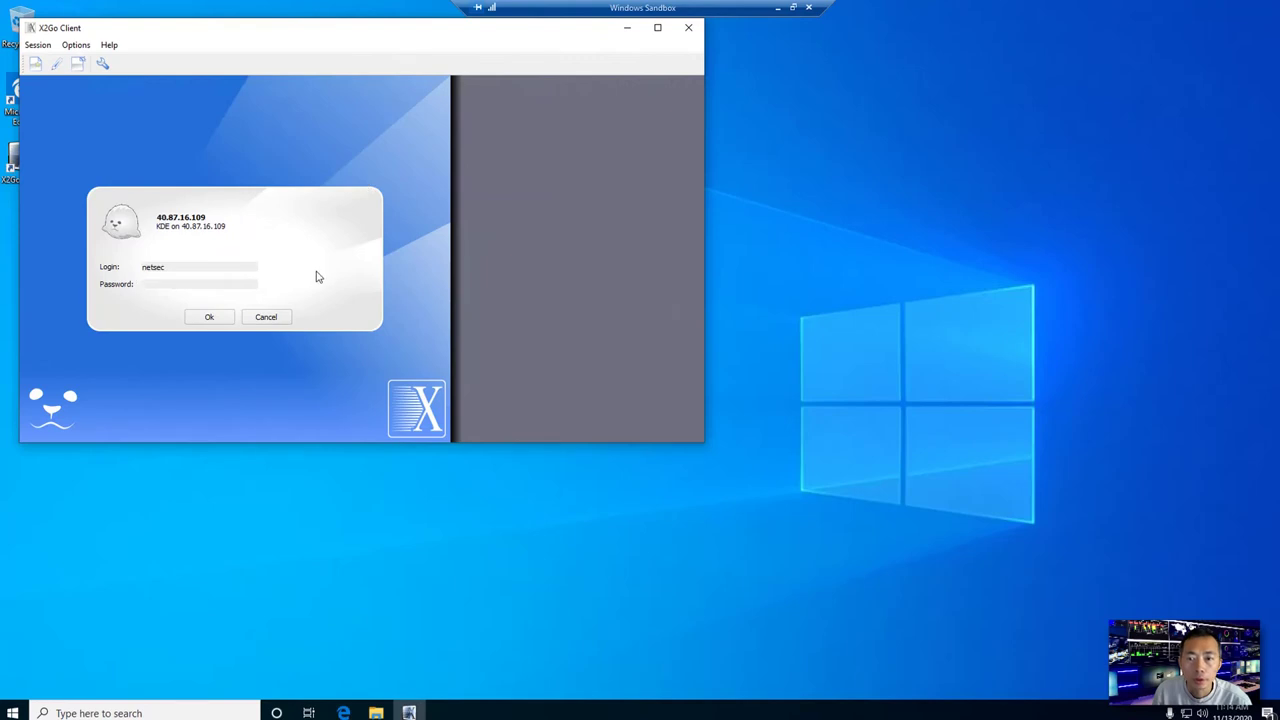
{"action": "left_click", "coordinate": [196, 289]}
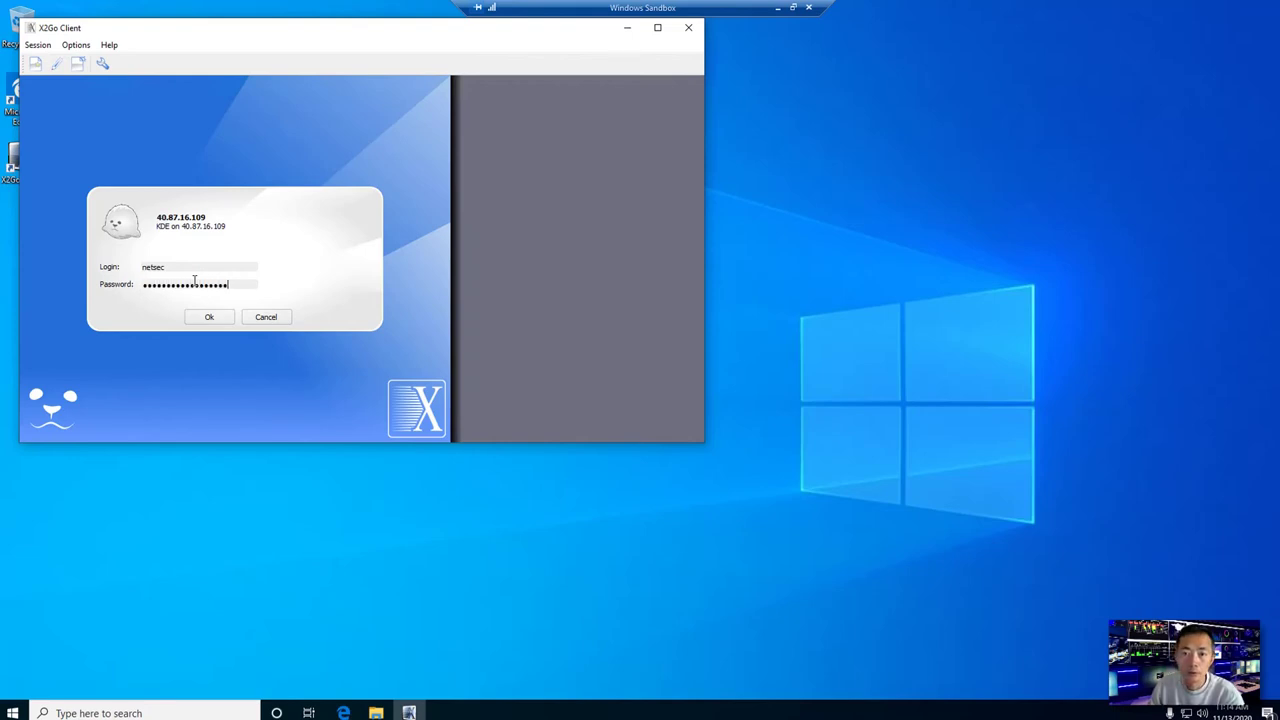
{"action": "left_click", "coordinate": [219, 320]}
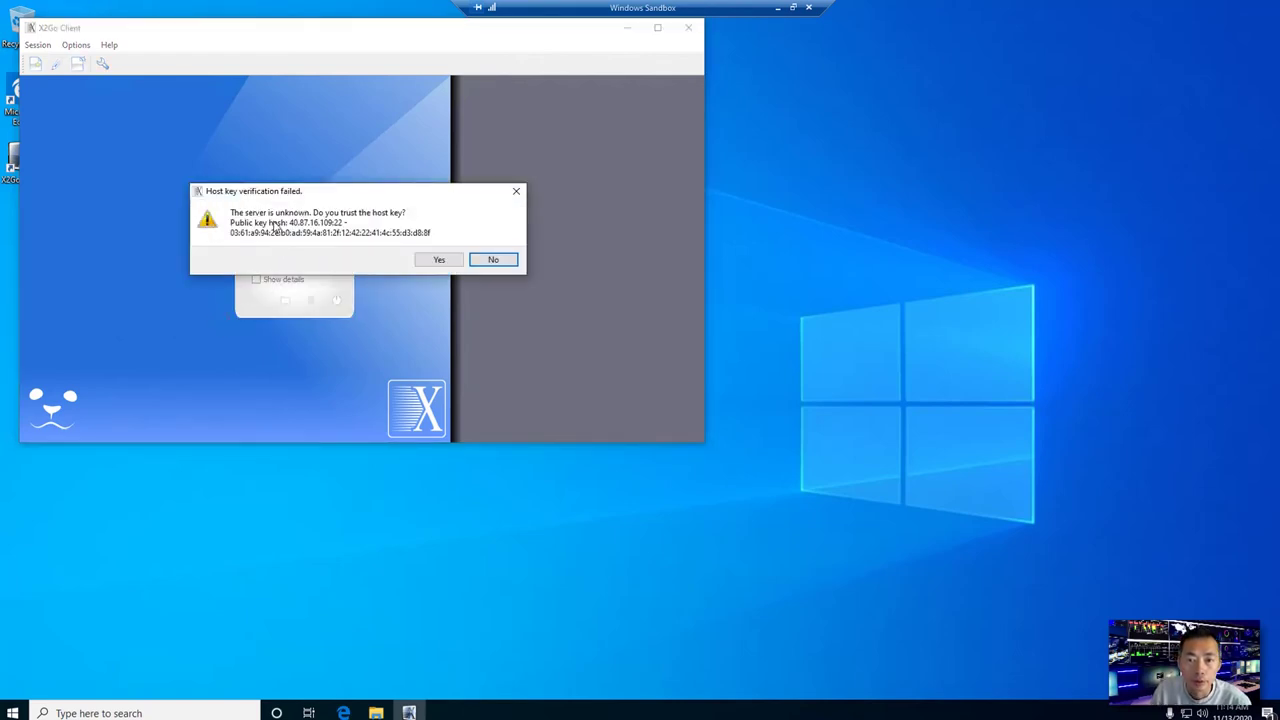
{"action": "left_click", "coordinate": [438, 260]}
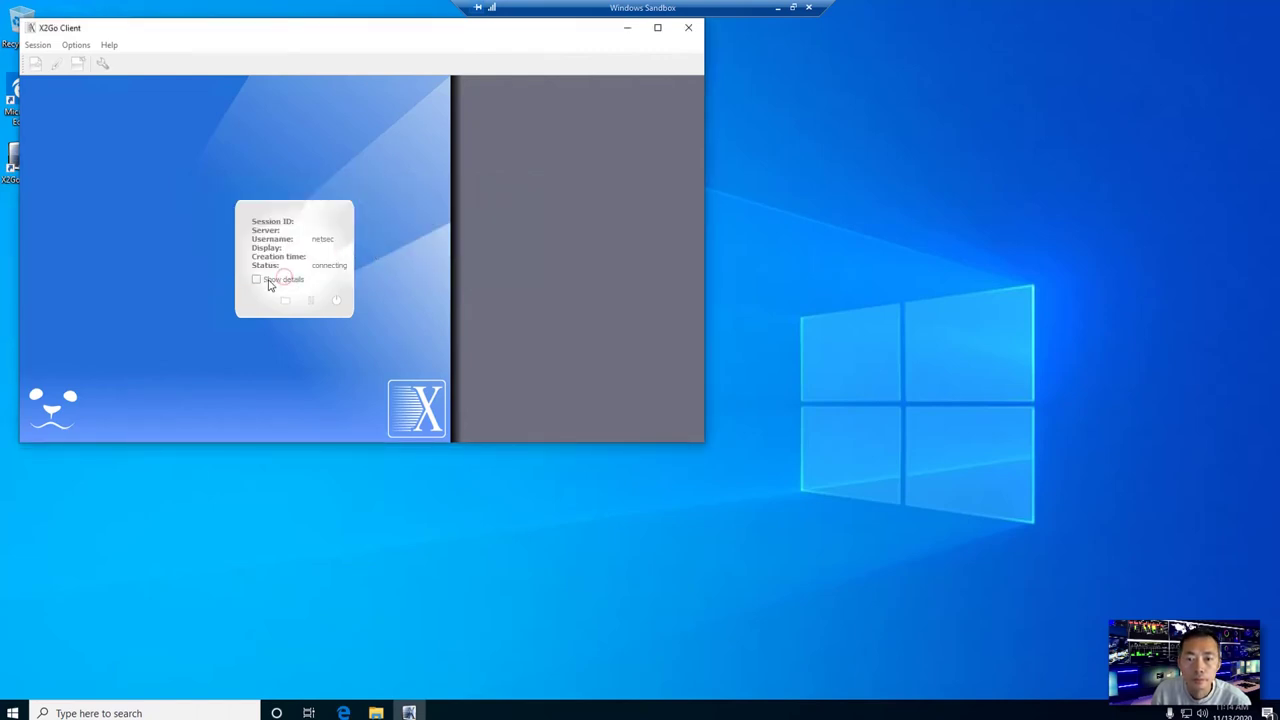
Step: Allow VcXsrv windows xserver through the firewall, dismiss the startkde error, and return to the session list
{"action": "left_click", "coordinate": [678, 459]}
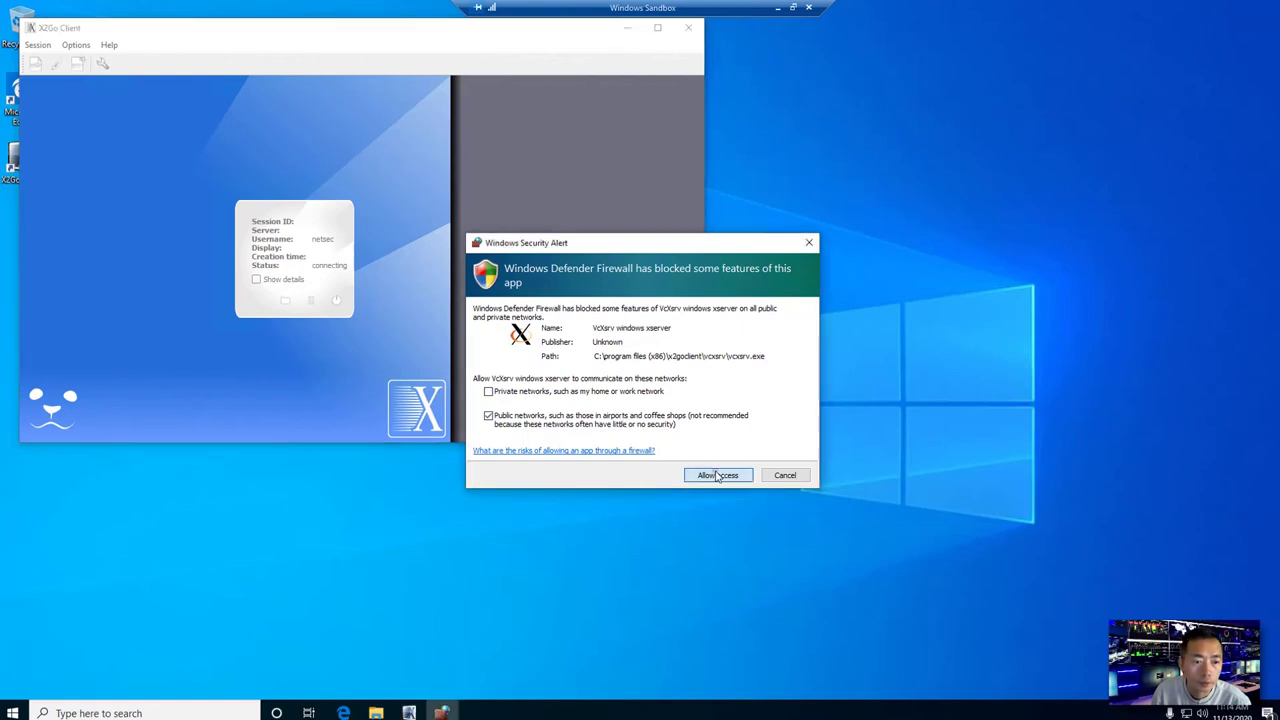
{"action": "left_click", "coordinate": [717, 476]}
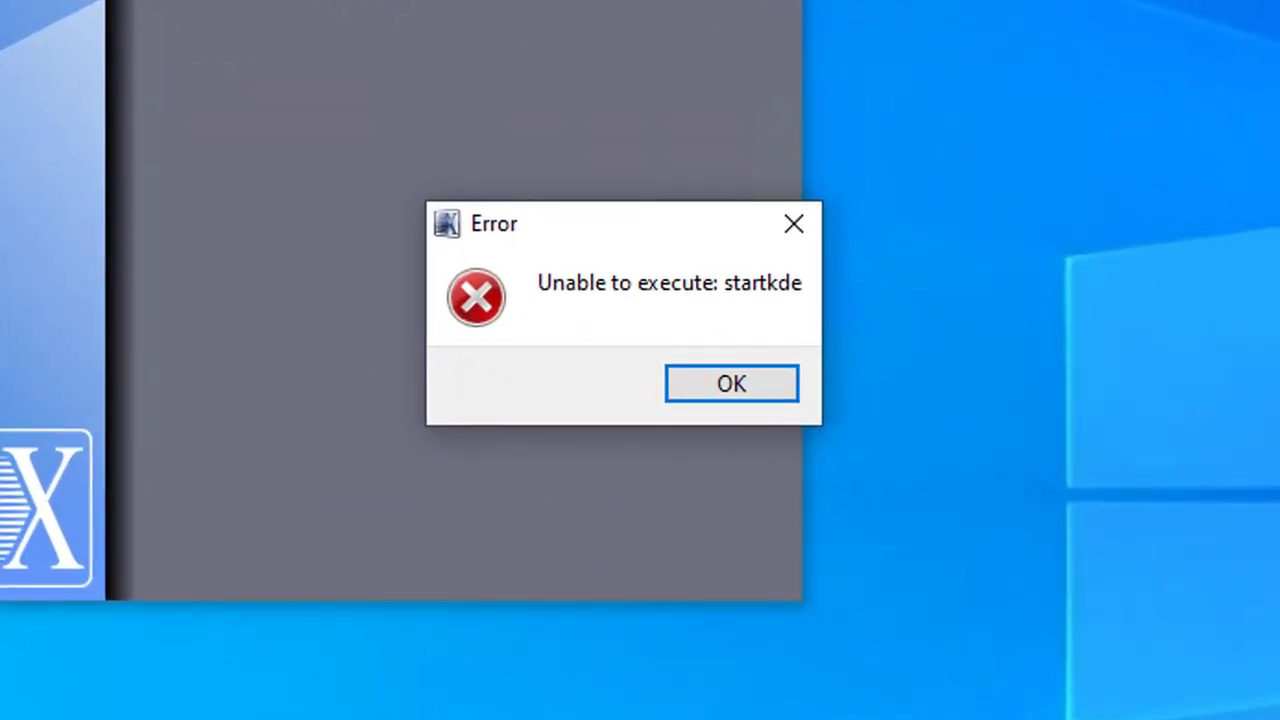
{"action": "left_click", "coordinate": [748, 382]}
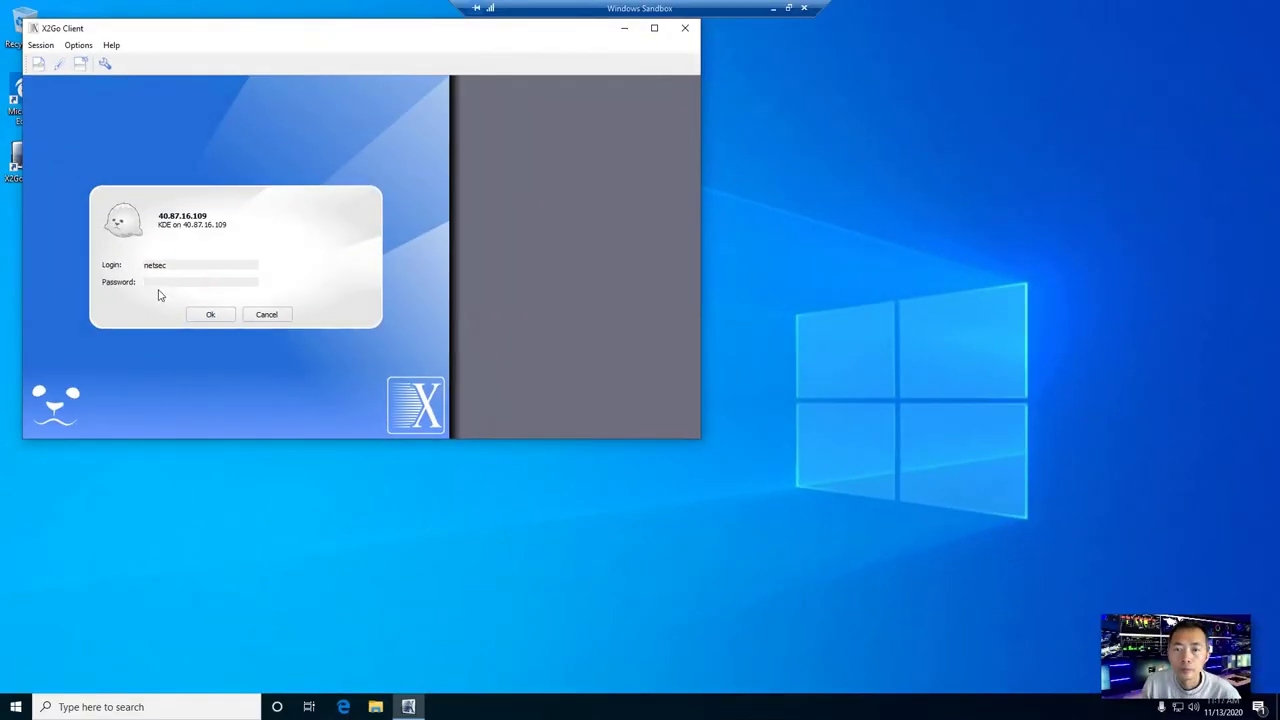
{"action": "left_click", "coordinate": [210, 314]}
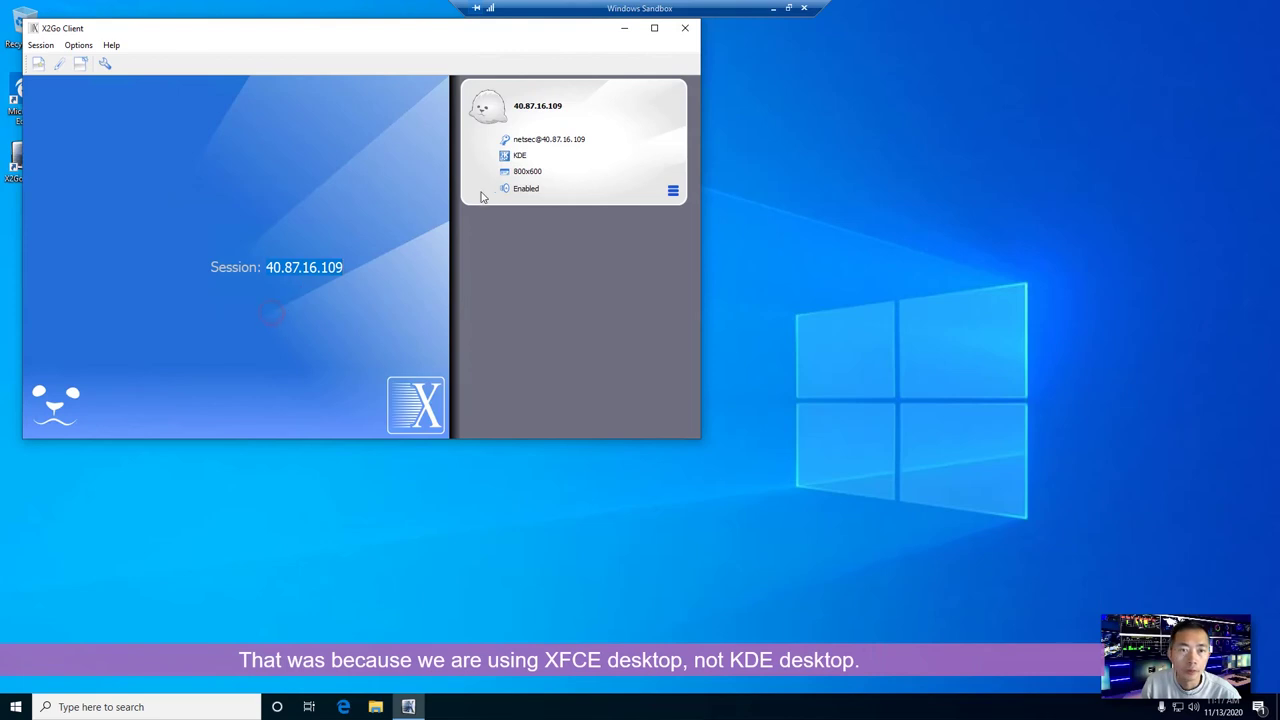
Step: Change the 40.87.16.109 session's desktop type to XFCE and log in to it with the account password
{"action": "left_click", "coordinate": [521, 157]}
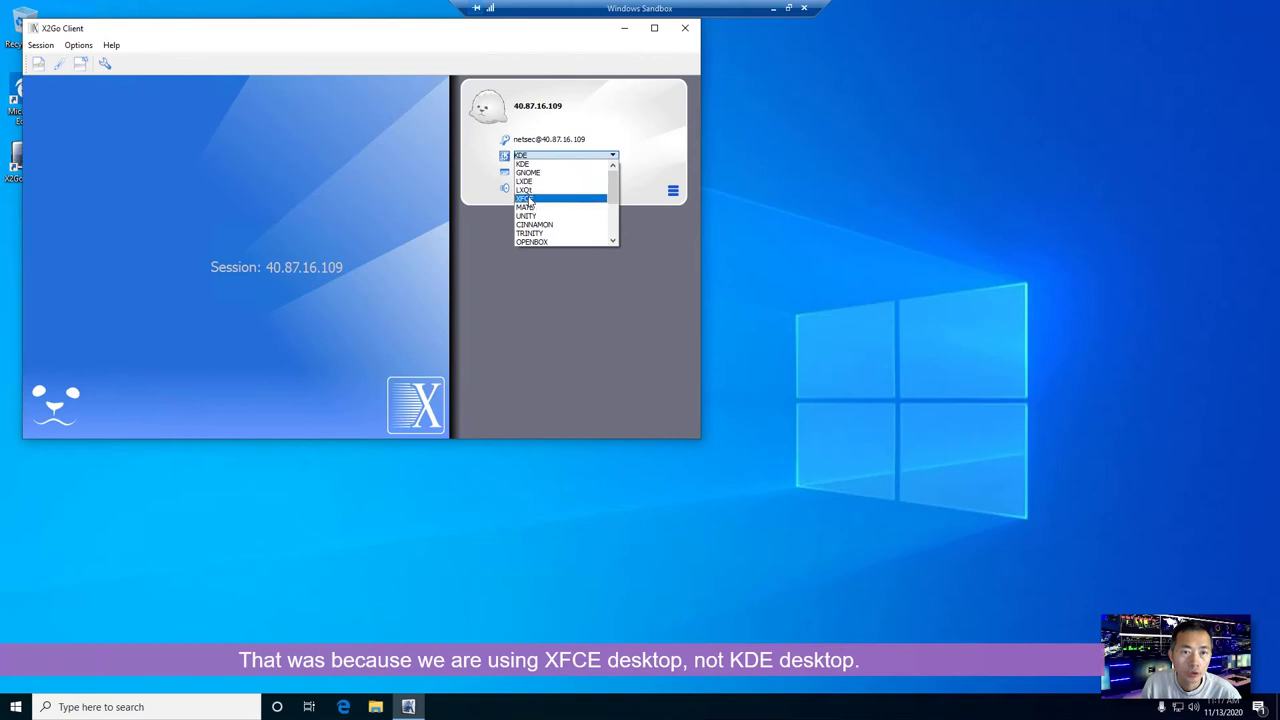
{"action": "left_click", "coordinate": [527, 199]}
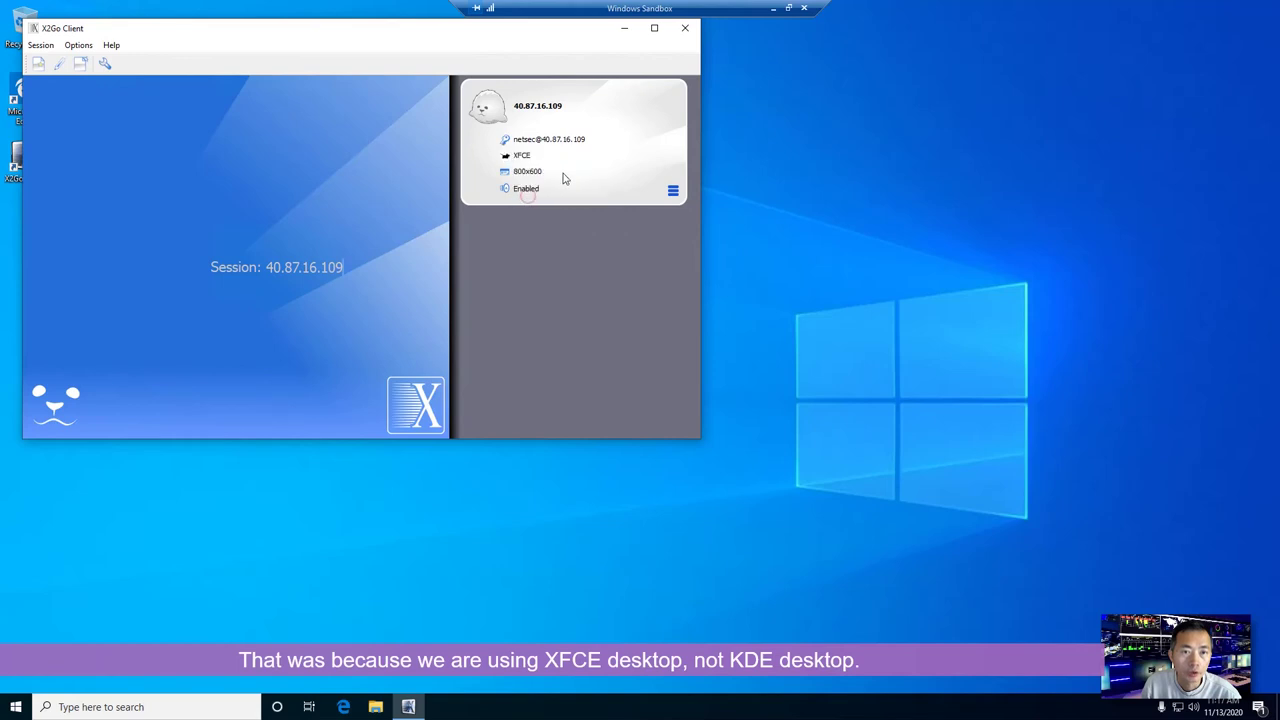
{"action": "left_click", "coordinate": [551, 117]}
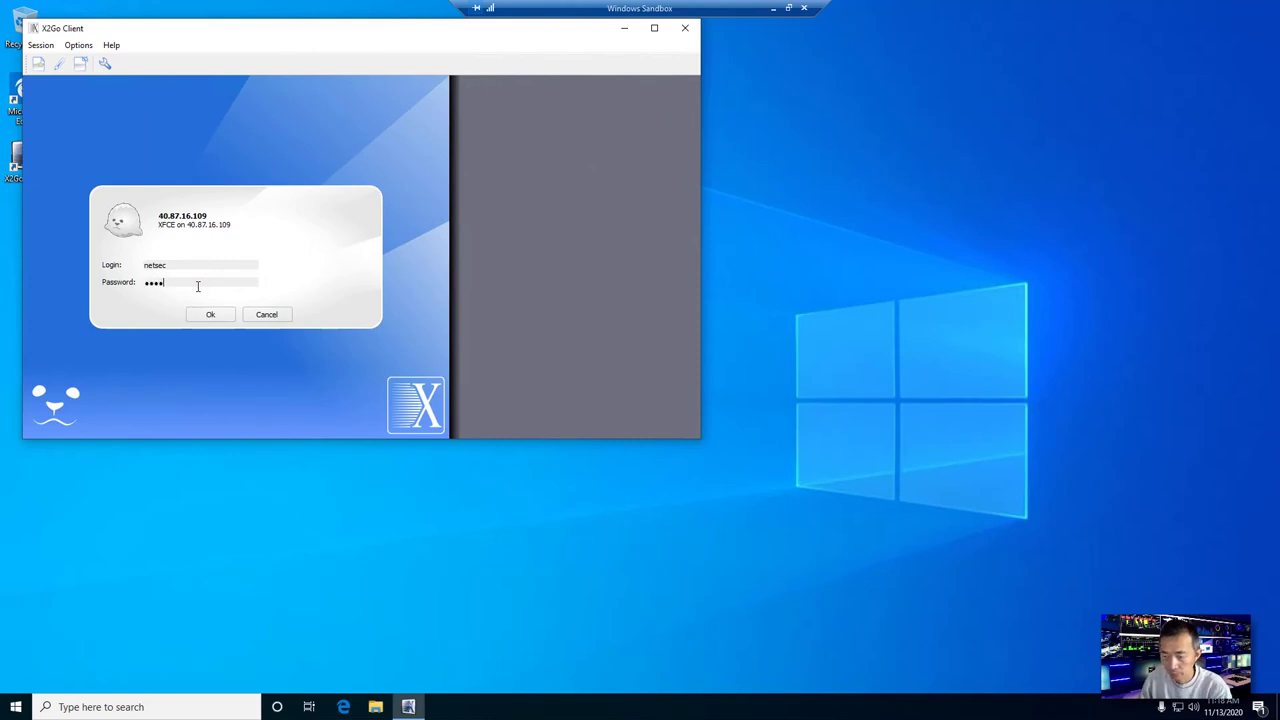
{"action": "type", "text": "•"}
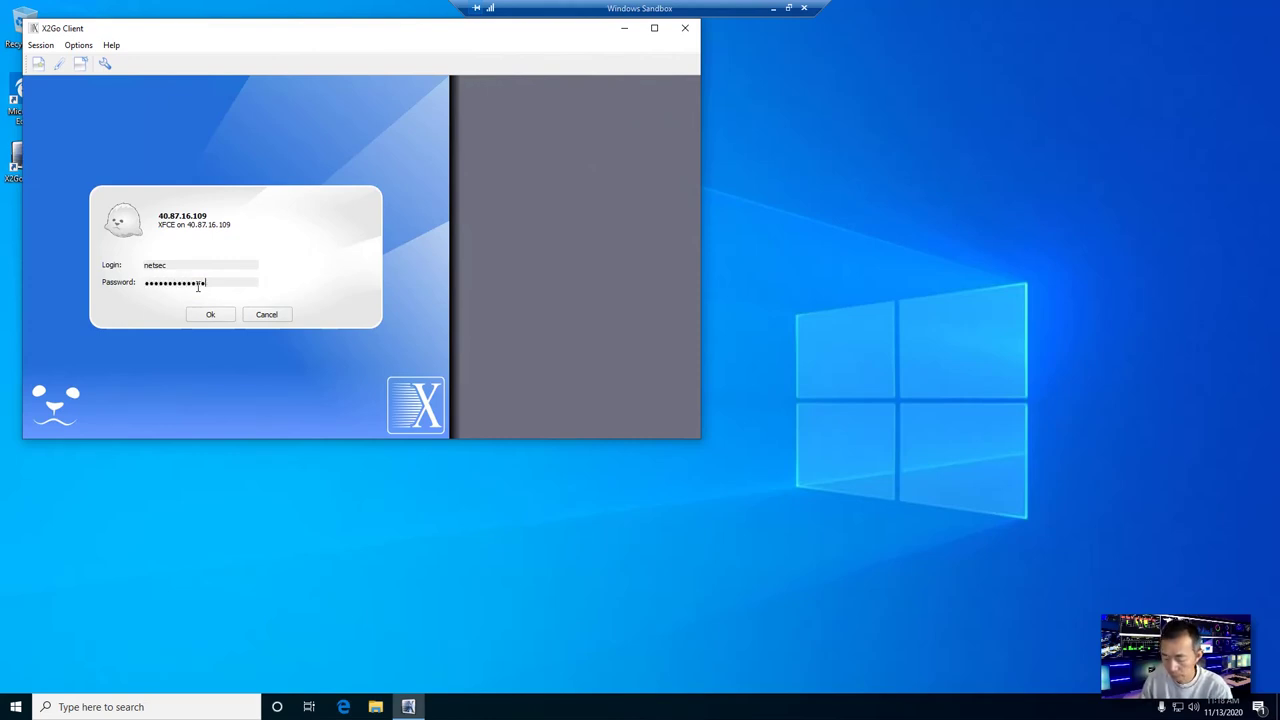
{"action": "key", "text": "Return"}
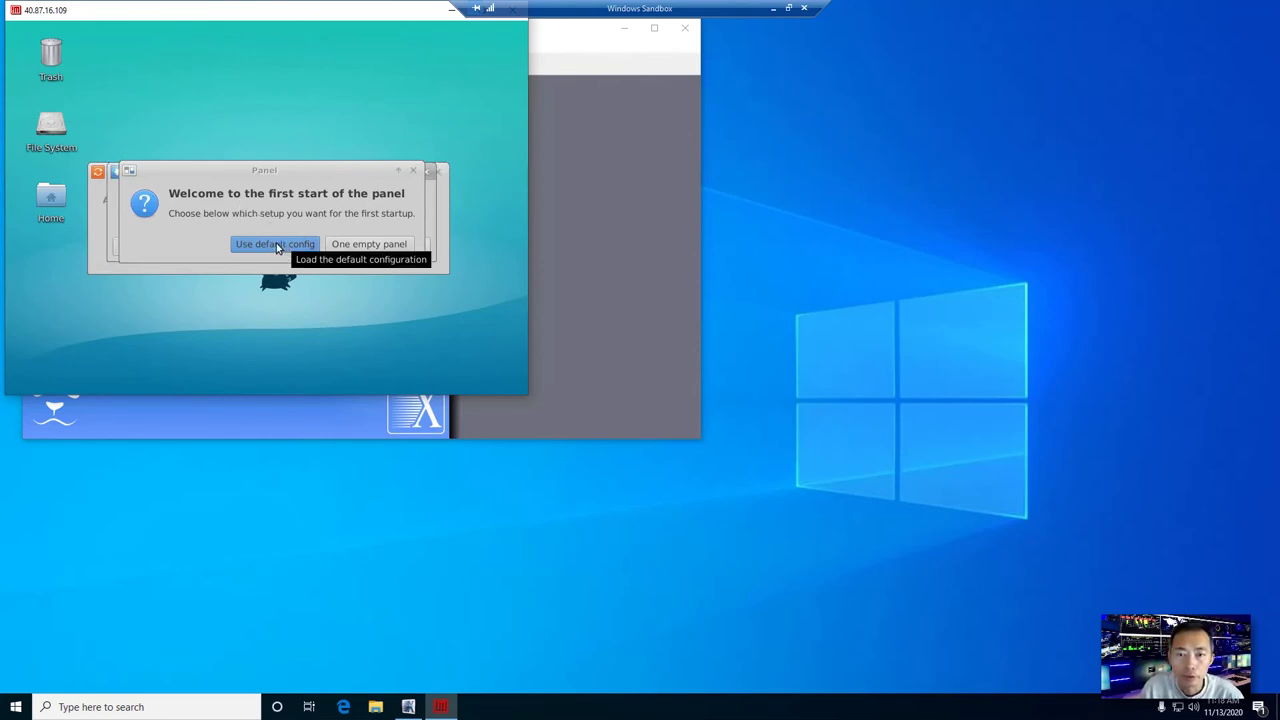
Step: Load the default panel configuration, and dismiss the problem report and the Ubuntu 20.04.1 LTS upgrade offer with Ask Me Later
{"action": "left_click", "coordinate": [276, 245]}
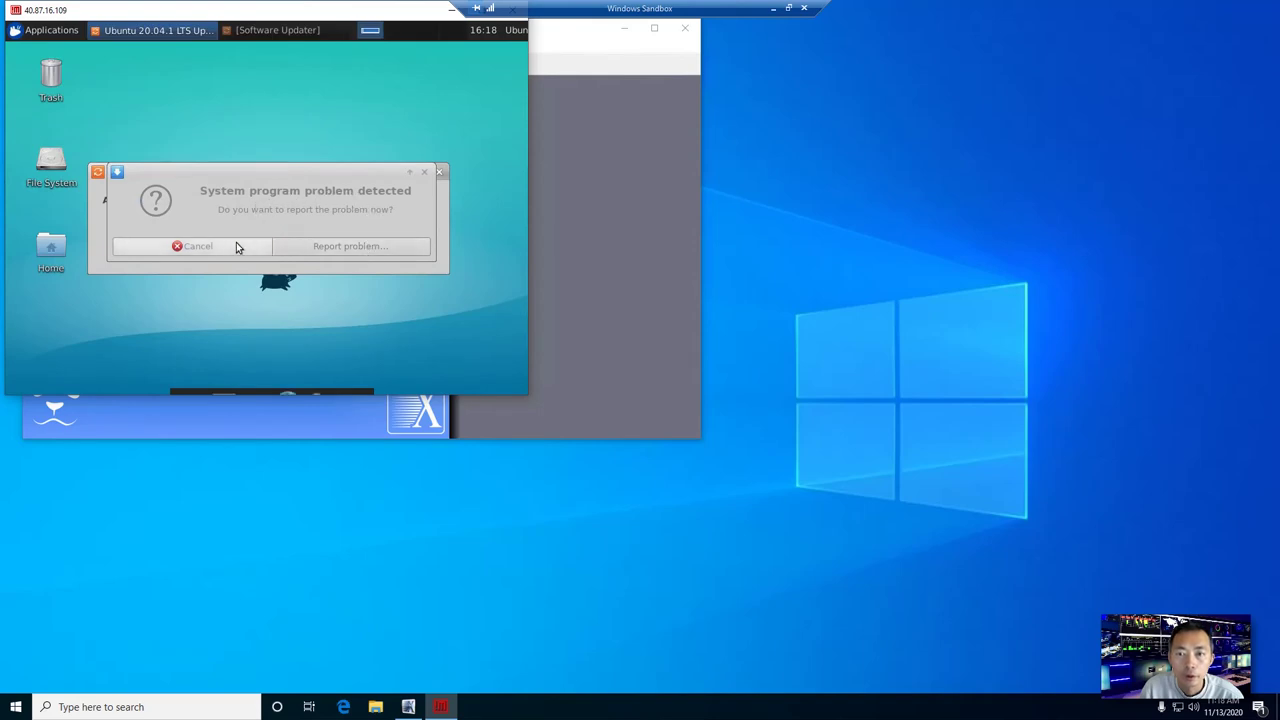
{"action": "left_click", "coordinate": [236, 246]}
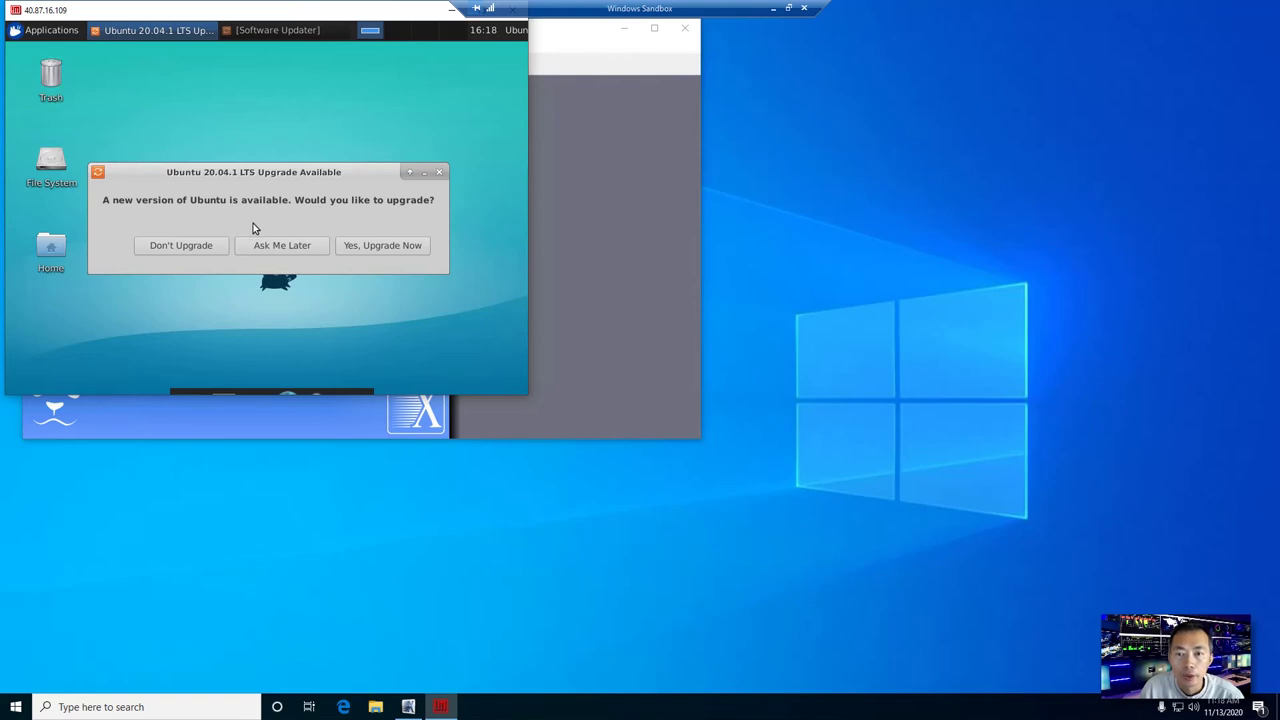
{"action": "left_click", "coordinate": [279, 247]}
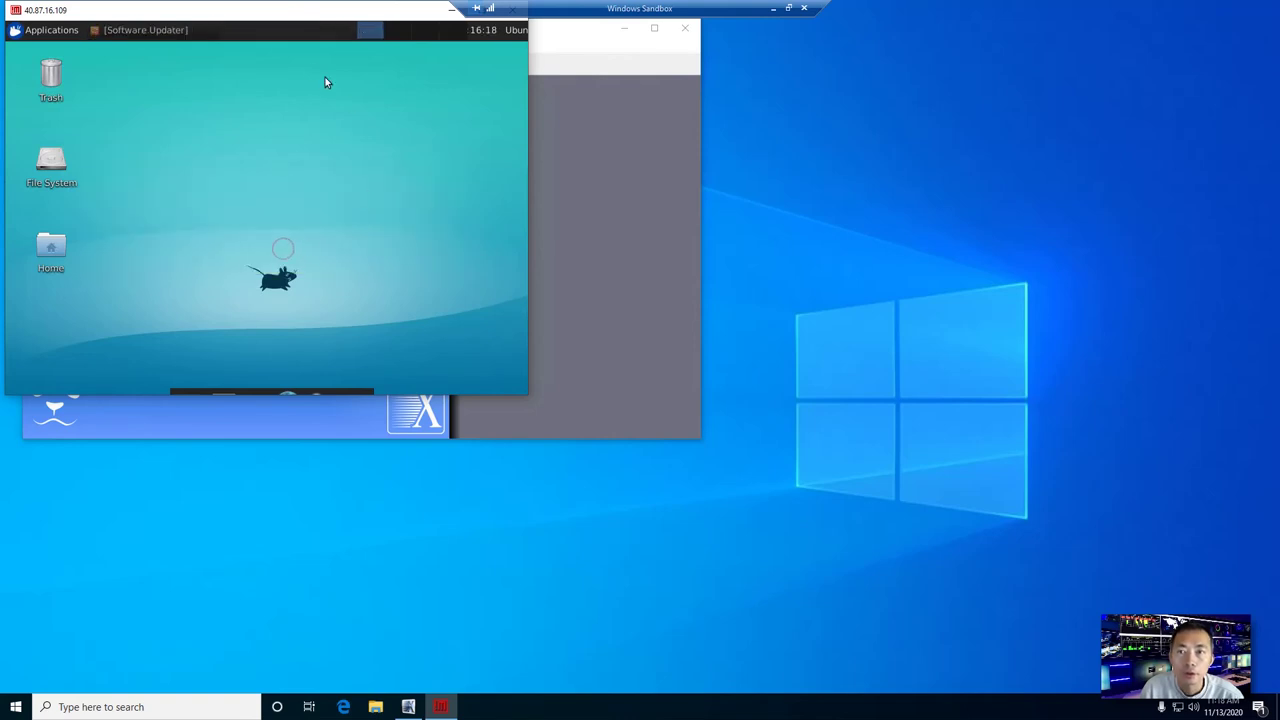
Step: Maximize the remote desktop window and open youtube.com in the Ubuntu machine's Firefox browser
{"action": "left_click_drag", "start_coordinate": [243, 17], "coordinate": [607, 181]}
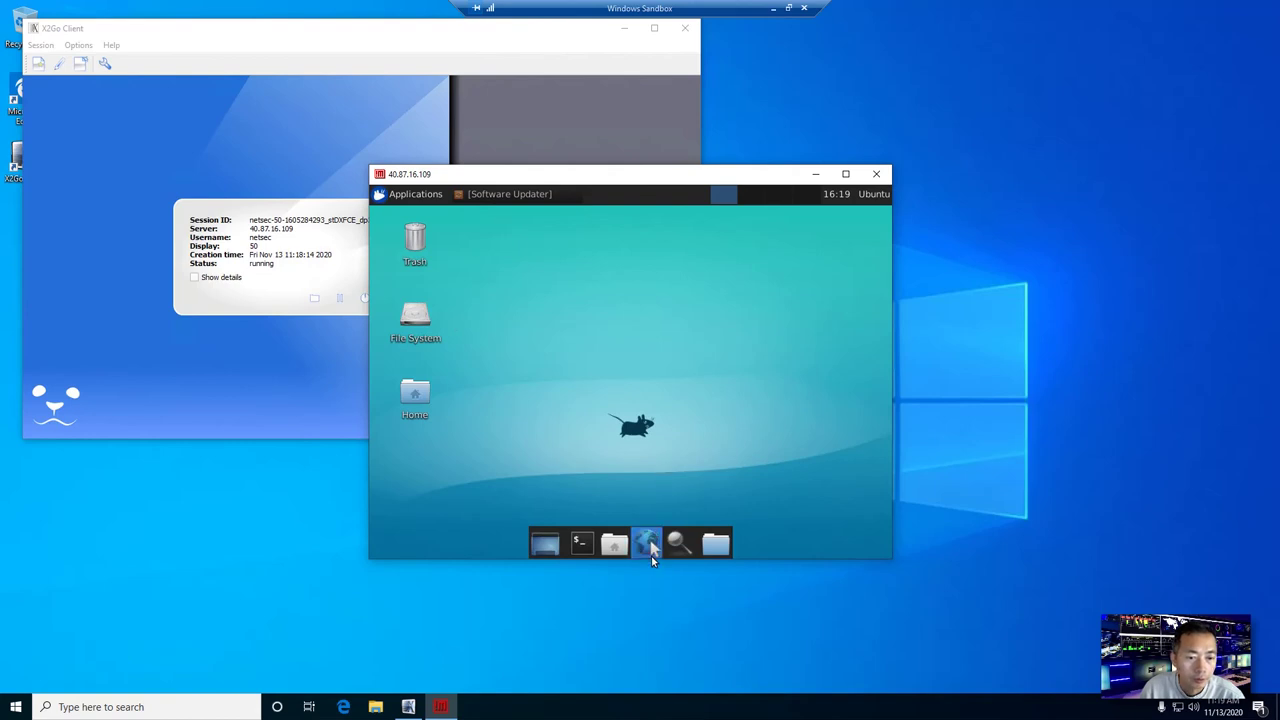
{"action": "left_click", "coordinate": [845, 174]}
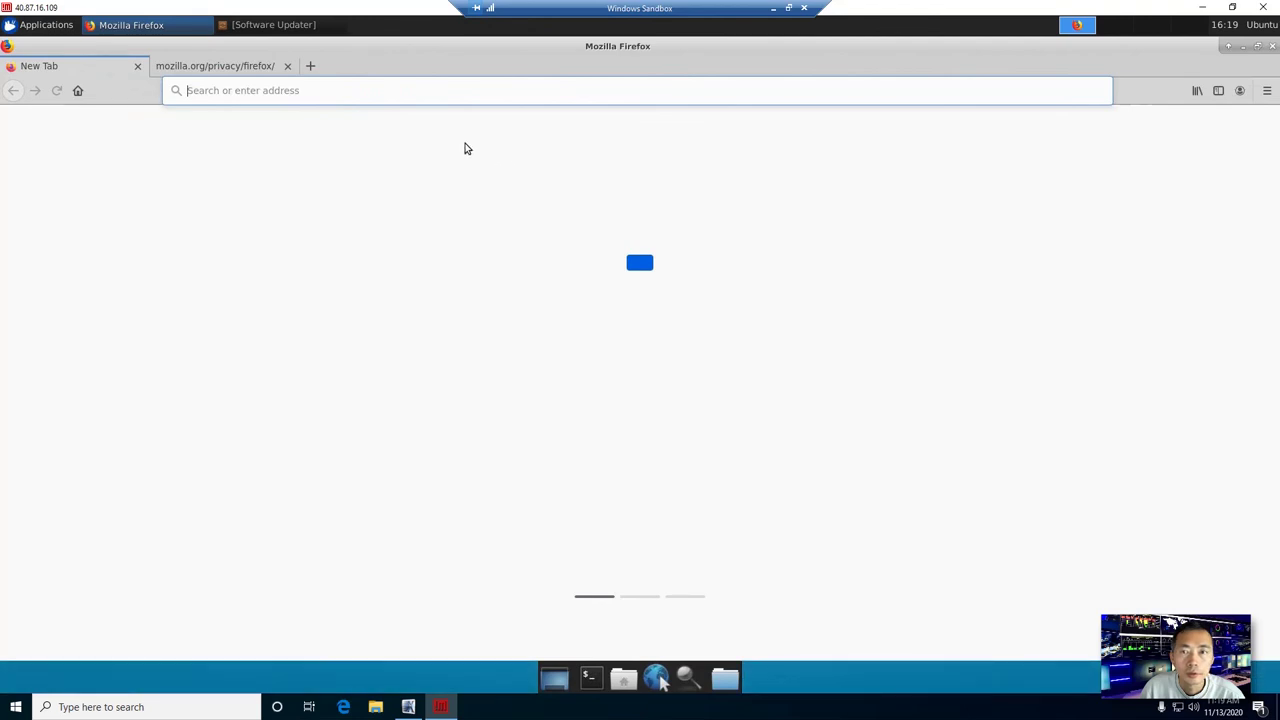
{"action": "left_click", "coordinate": [393, 93]}
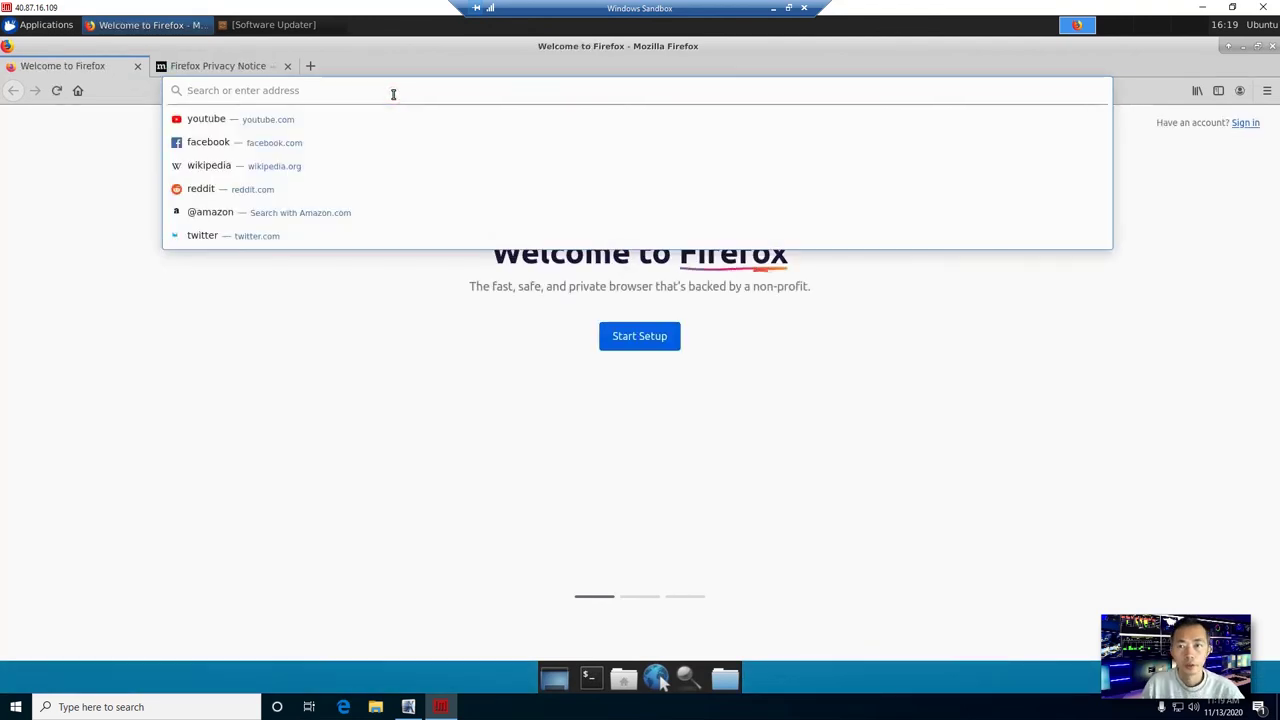
{"action": "left_click", "coordinate": [391, 120]}
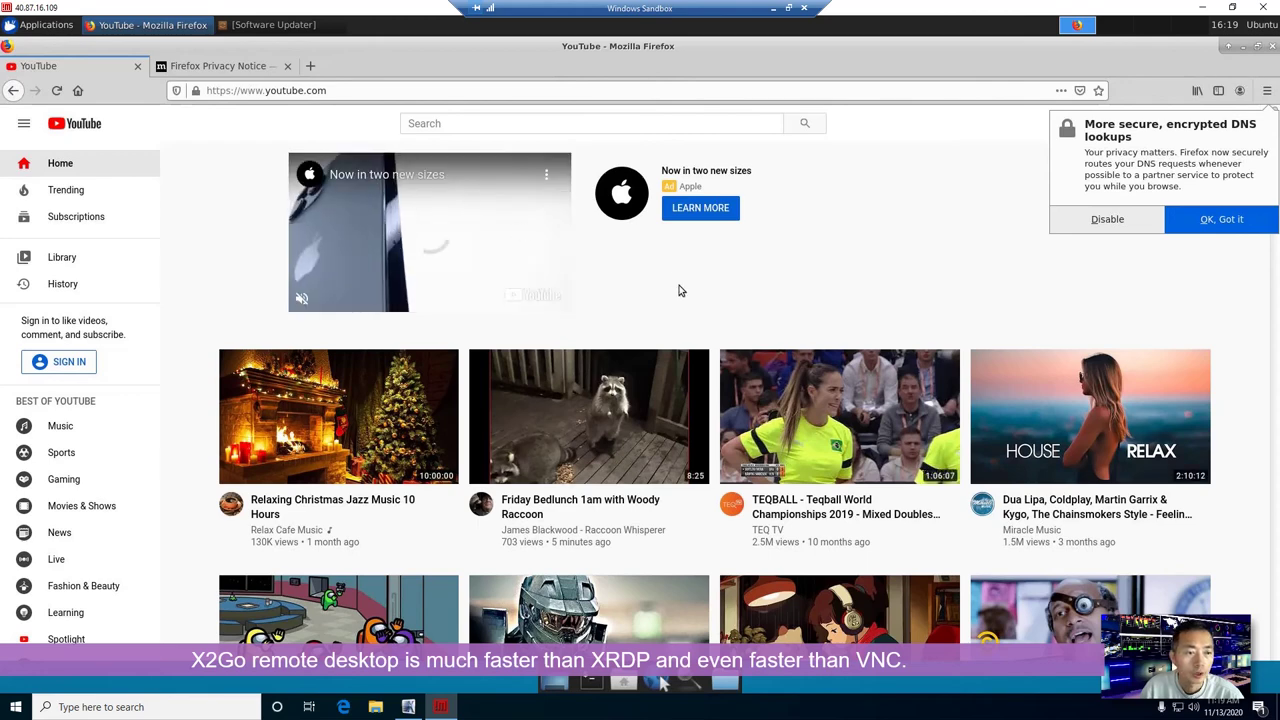
Step: Play the YouTube video "Relaxing Christmas Jazz Music 10 Hours" to test the remote session, and close its tab
{"action": "left_click", "coordinate": [415, 373]}
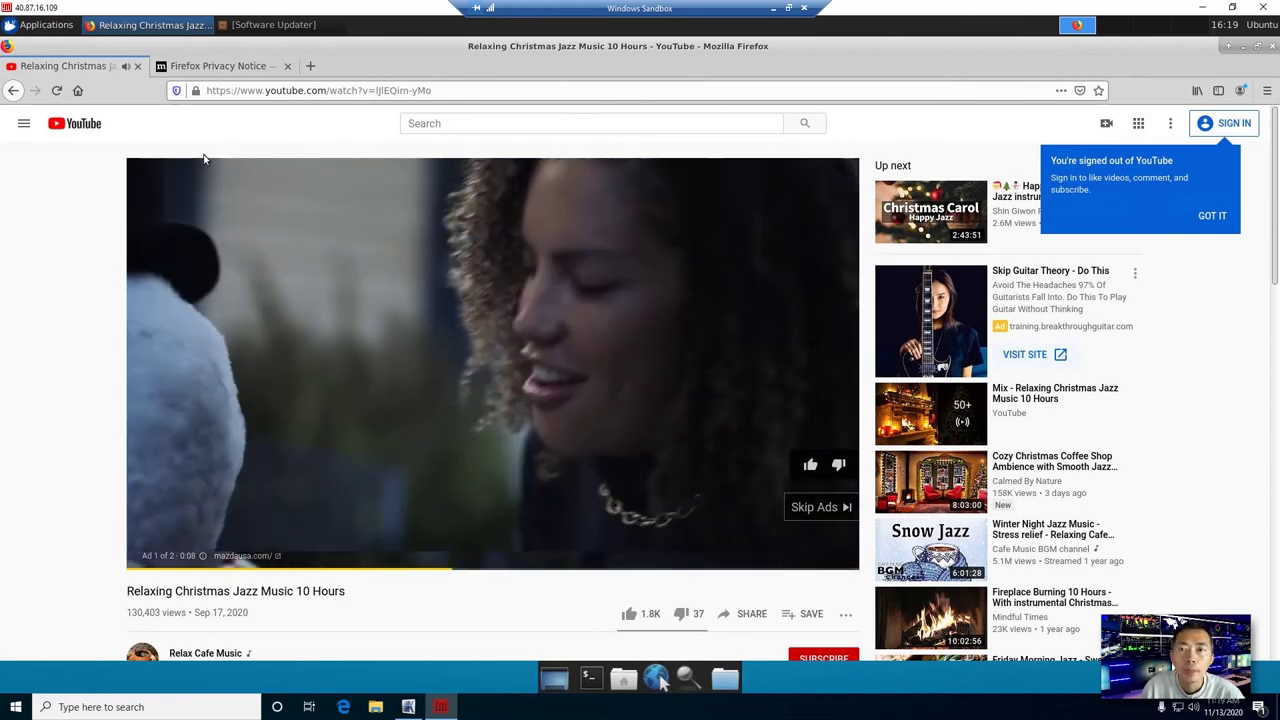
{"action": "left_click", "coordinate": [139, 67]}
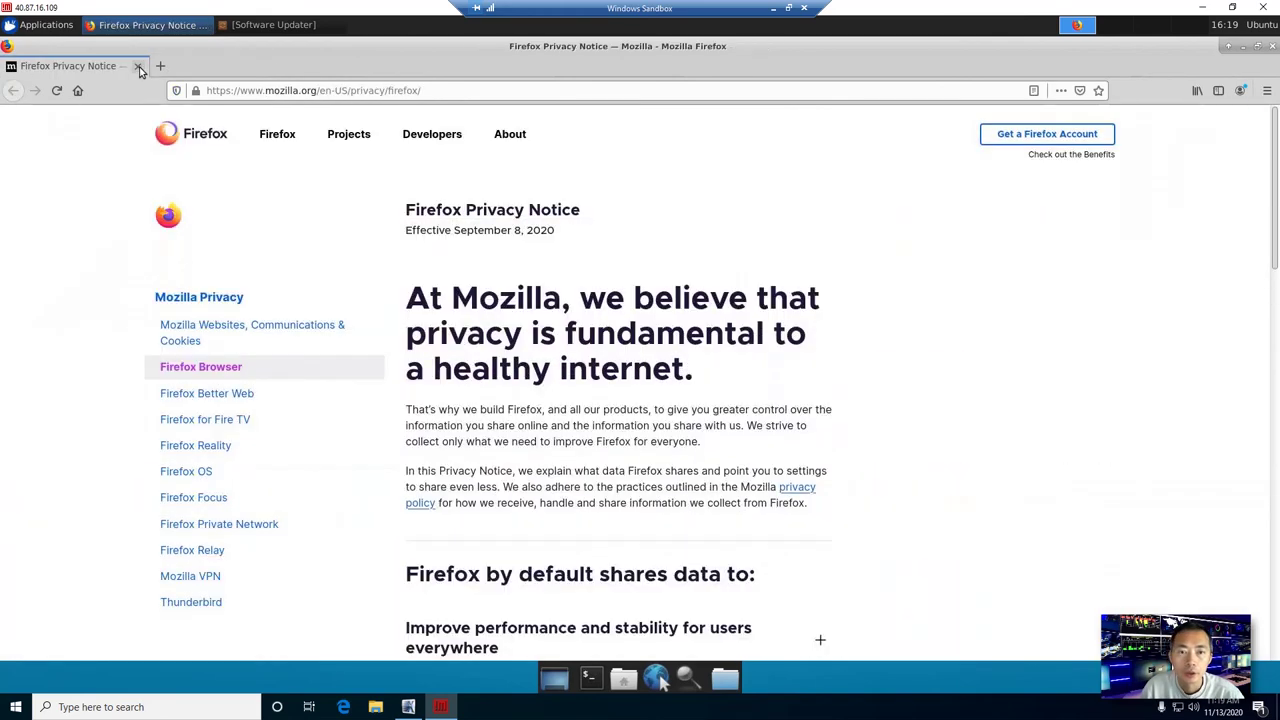